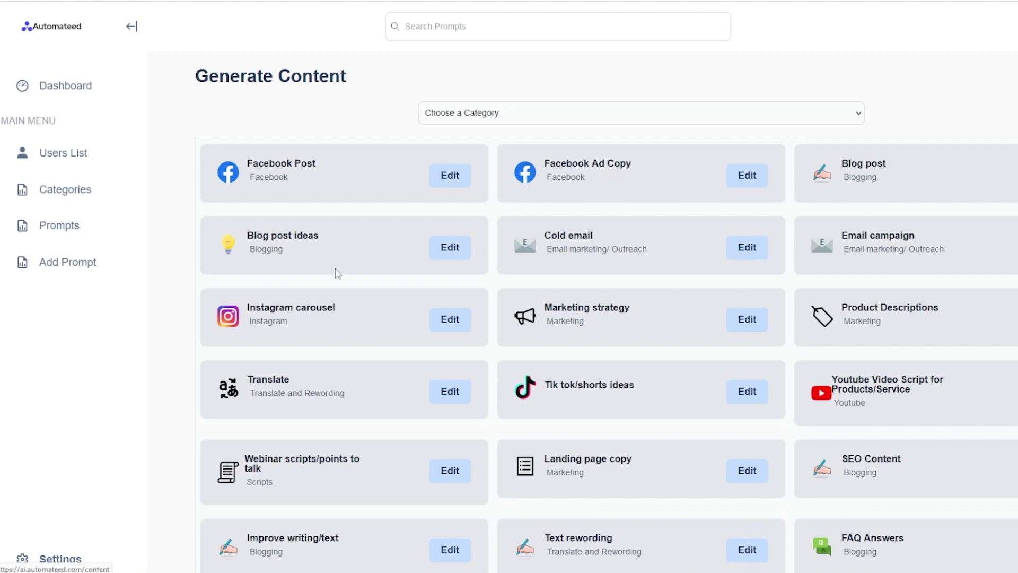
Step: In Blog post ideas, enter topic 'how to start sewing' and niche 'sewing', then generate
{"action": "left_click", "coordinate": [299, 249]}
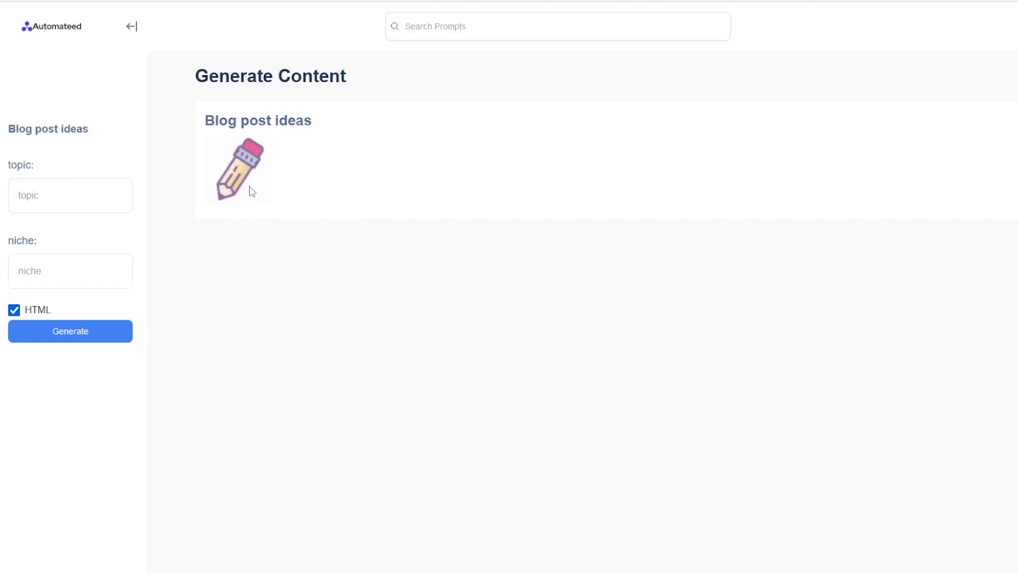
{"action": "left_click", "coordinate": [88, 186]}
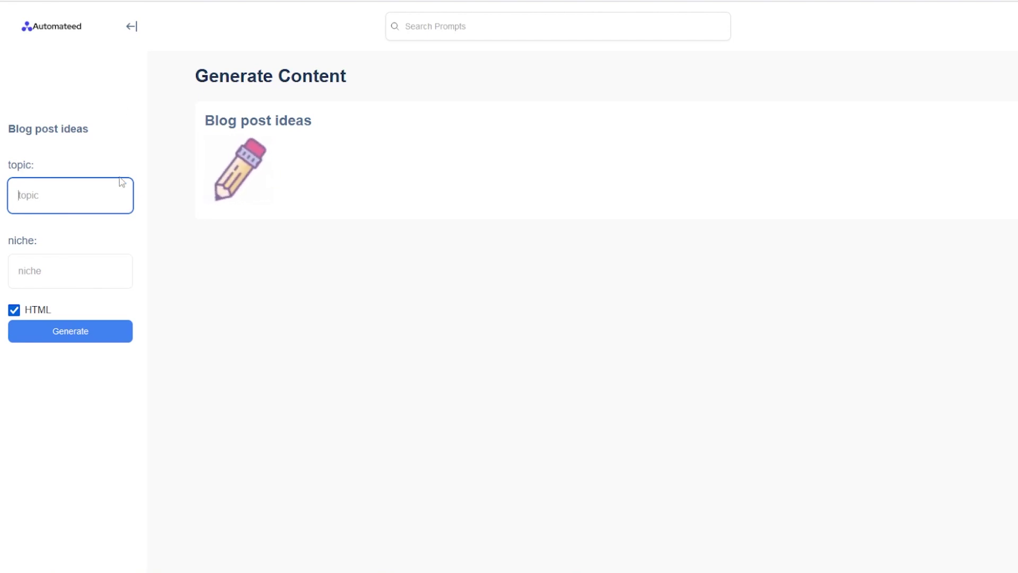
{"action": "left_click", "coordinate": [87, 193]}
{"action": "type", "text": "sewing"}
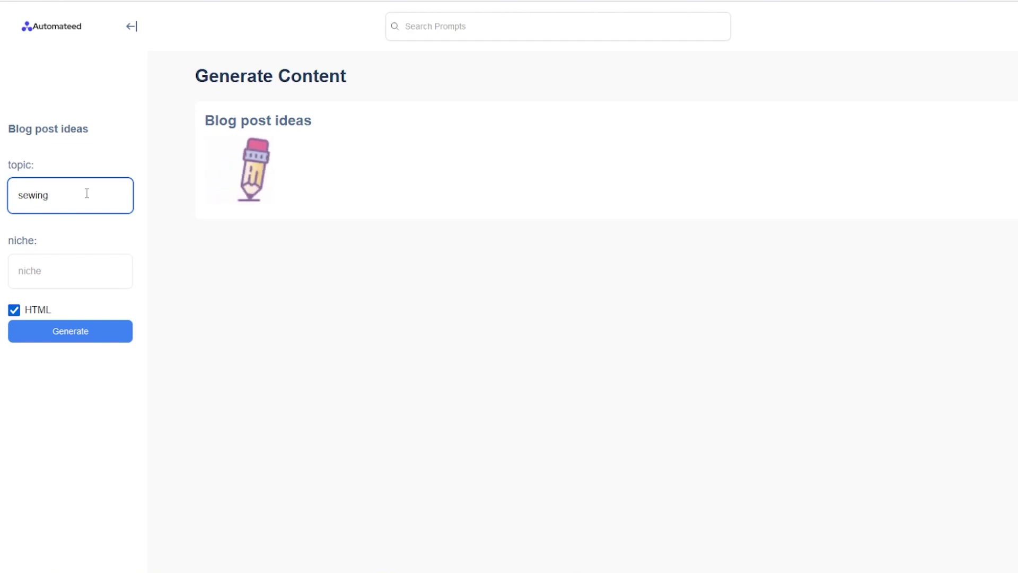
{"action": "left_click", "coordinate": [20, 194]}
{"action": "type", "text": "bow to "}
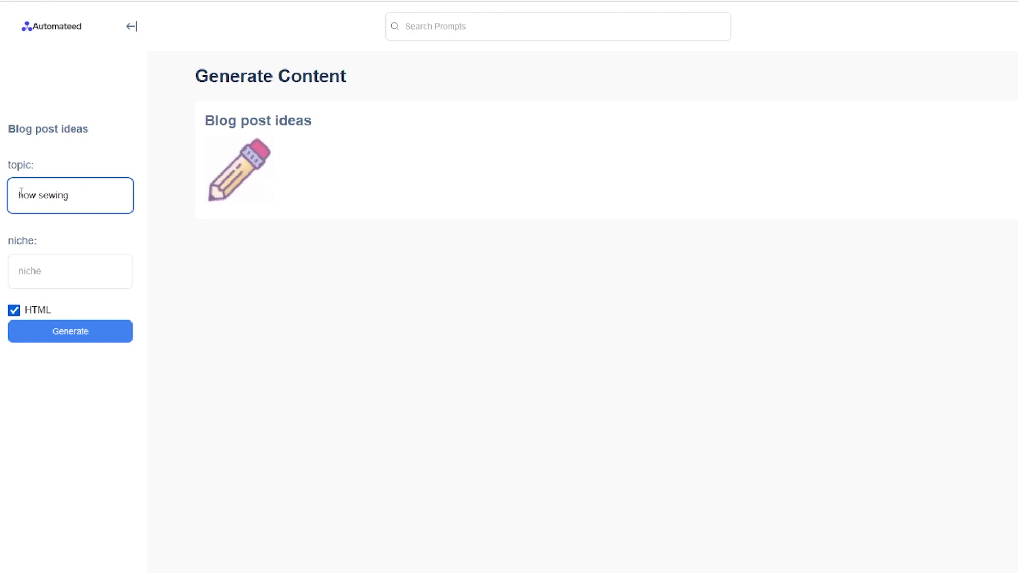
{"action": "type", "text": "start"}
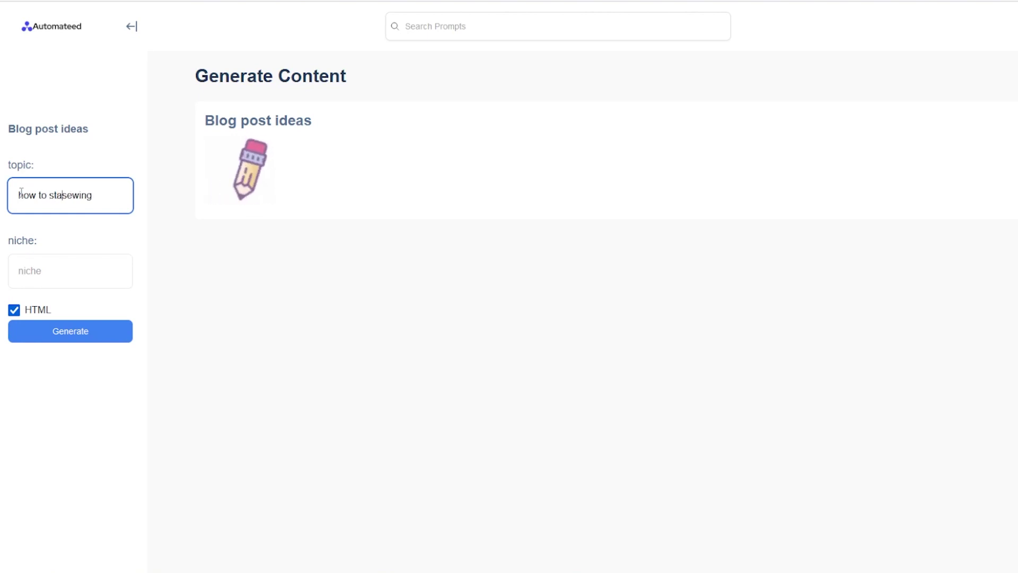
{"action": "left_click", "coordinate": [54, 271]}
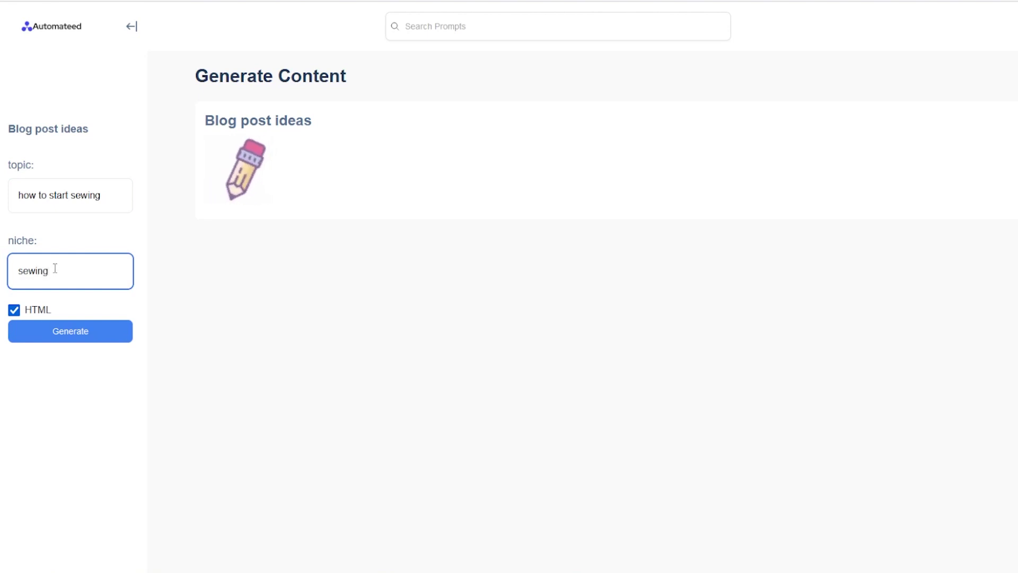
{"action": "left_click", "coordinate": [70, 340]}
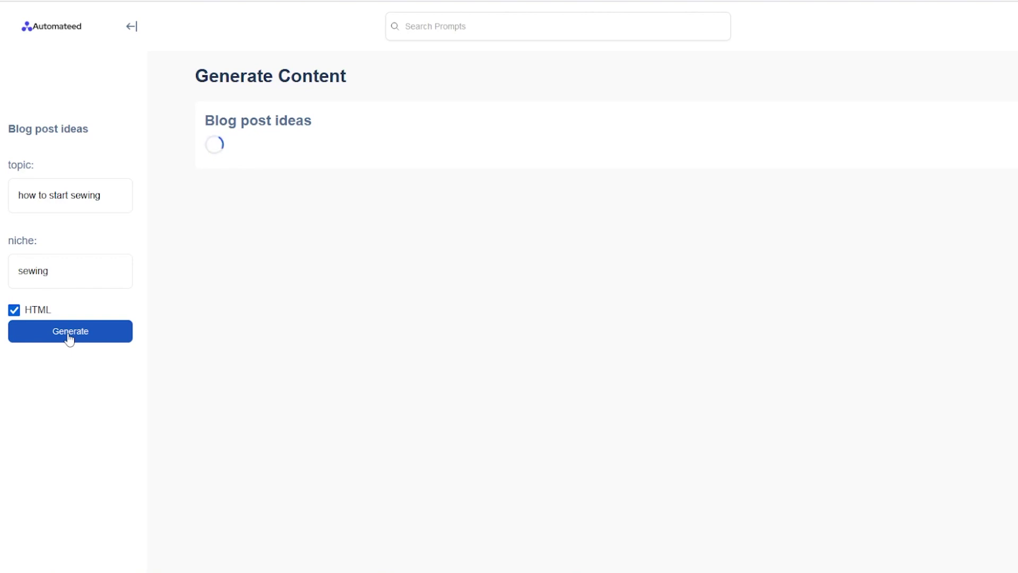
Step: Scroll through the 40 generated sewing ideas, highlighting the idea lists to review them
{"action": "scroll", "coordinate": [262, 92], "scroll_direction": "down", "scroll_amount": 3}
{"action": "left_click_drag", "start_coordinate": [207, 58], "coordinate": [198, 209]}
{"action": "scroll", "coordinate": [271, 251], "scroll_direction": "down", "scroll_amount": 6}
{"action": "left_click_drag", "start_coordinate": [211, 267], "coordinate": [573, 533]}
{"action": "scroll", "coordinate": [377, 357], "scroll_direction": "down", "scroll_amount": 2}
{"action": "left_click", "coordinate": [438, 431]}
{"action": "scroll", "coordinate": [348, 393], "scroll_direction": "up", "scroll_amount": 8}
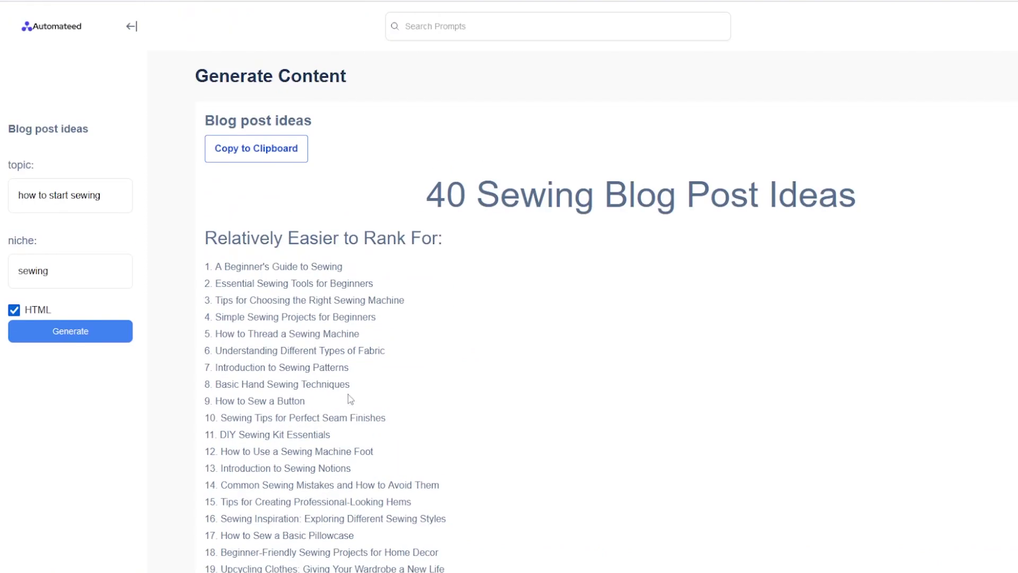
Step: Select just the title 'A Beginner's Guide to Sewing' and go back to the prompt cards
{"action": "triple_click", "coordinate": [261, 268]}
{"action": "left_click", "coordinate": [286, 276]}
{"action": "left_click_drag", "start_coordinate": [343, 267], "coordinate": [218, 268]}
{"action": "key", "text": "ctrl+c"}
{"action": "left_click", "coordinate": [133, 27]}
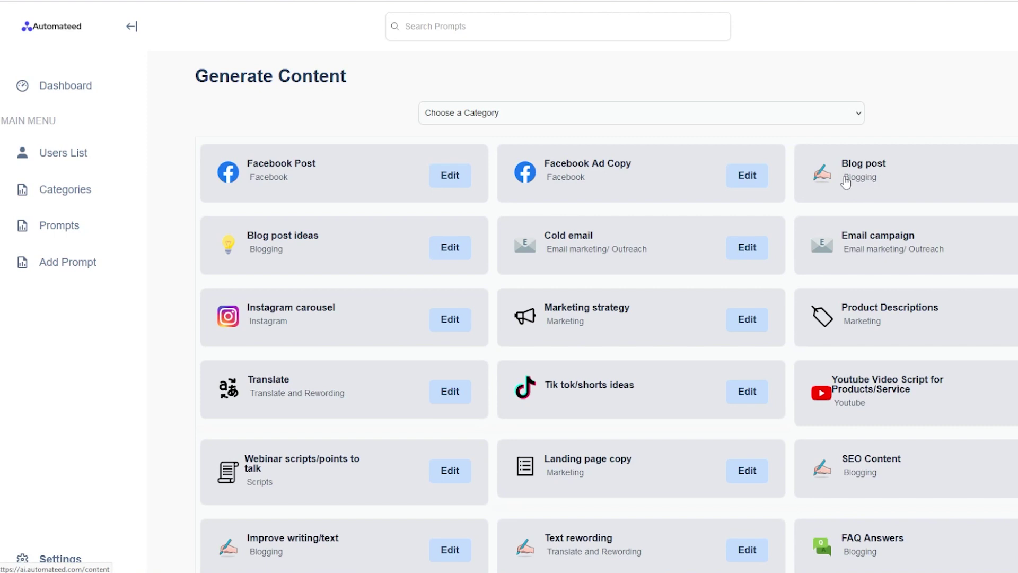
Step: Paste 'A Beginner's Guide to Sewing' as the Blog post keyword and generate the HTML article
{"action": "left_click", "coordinate": [870, 171]}
{"action": "left_click", "coordinate": [113, 193]}
{"action": "key", "text": "ctrl+v"}
{"action": "left_click", "coordinate": [91, 259]}
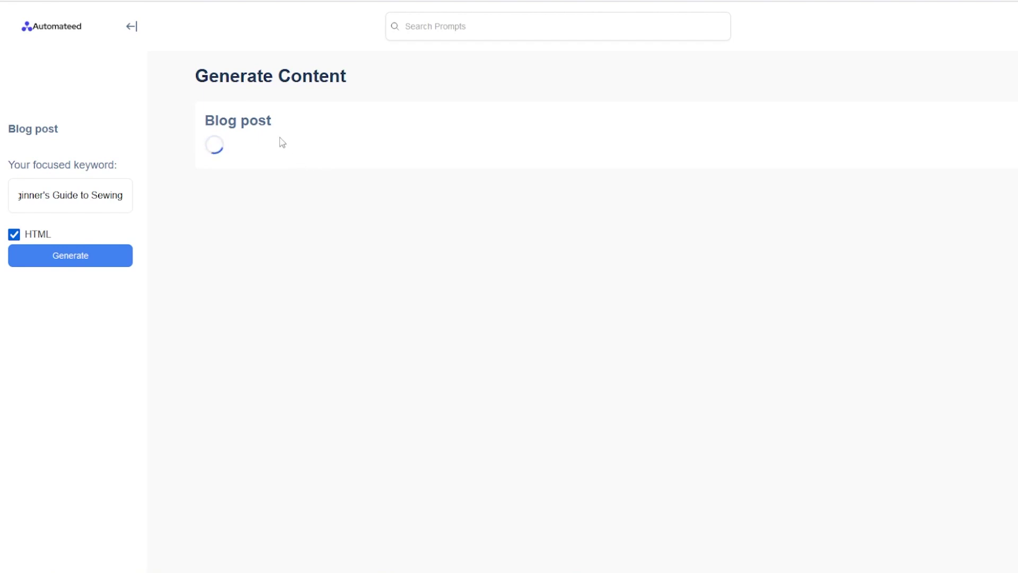
{"action": "scroll", "coordinate": [386, 177], "scroll_direction": "down", "scroll_amount": 1}
{"action": "scroll", "coordinate": [359, 225], "scroll_direction": "up", "scroll_amount": 1}
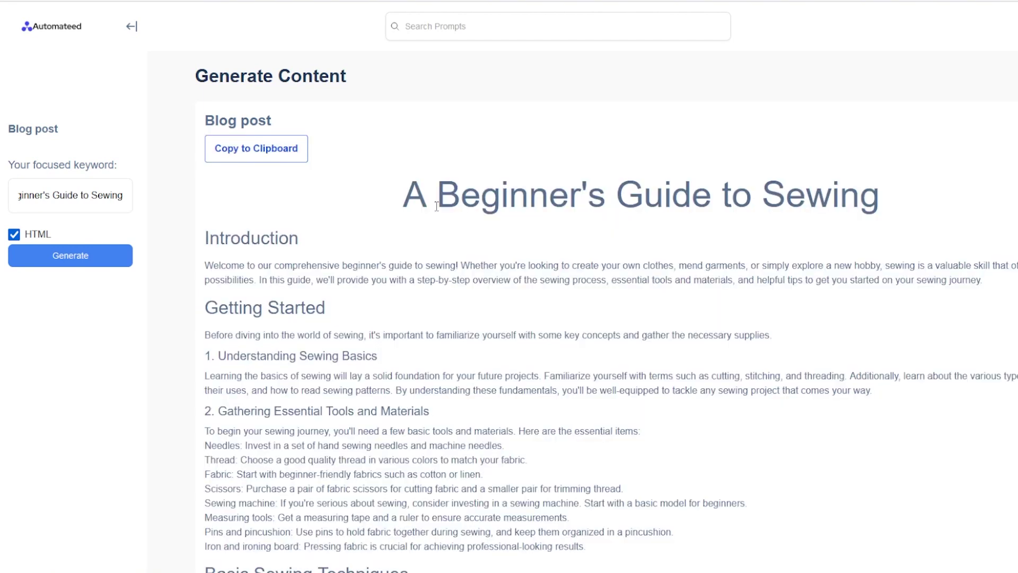
{"action": "scroll", "coordinate": [445, 215], "scroll_direction": "down", "scroll_amount": 10}
{"action": "scroll", "coordinate": [435, 215], "scroll_direction": "down", "scroll_amount": 3}
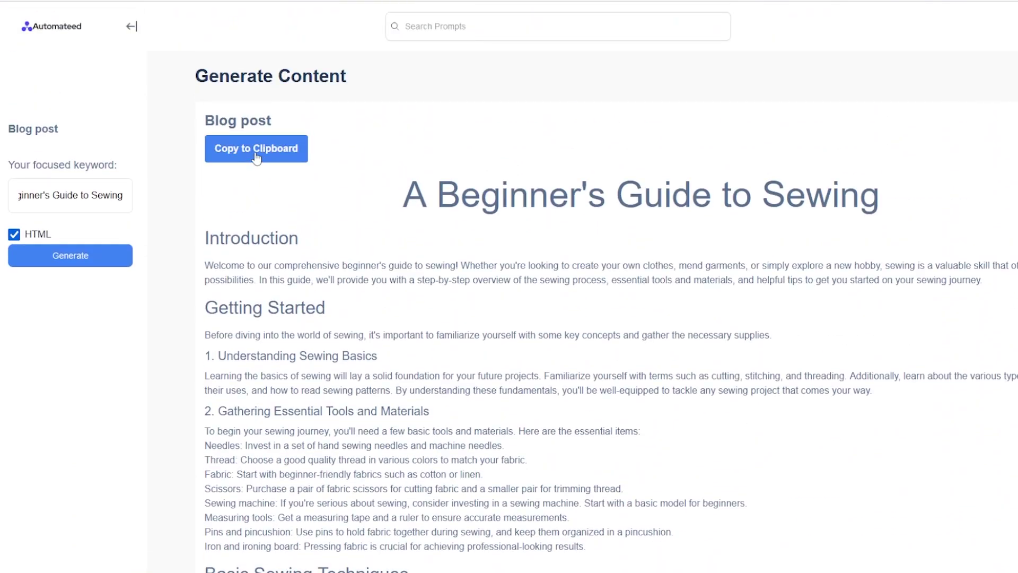
Step: Copy the generated article and paste it into the empty WordPress post body
{"action": "left_click", "coordinate": [257, 157]}
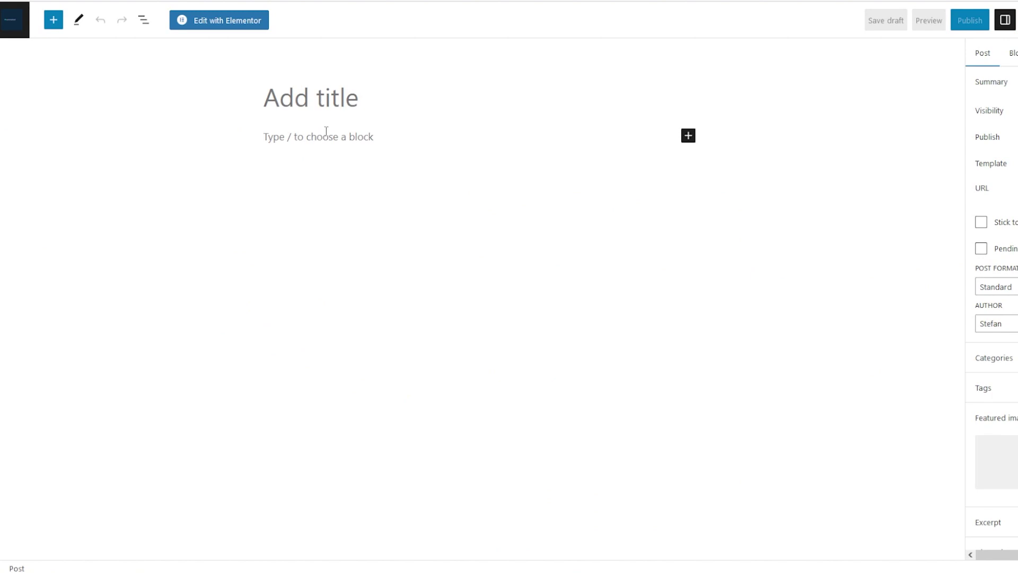
{"action": "left_click", "coordinate": [326, 133]}
{"action": "key", "text": "ctrl+v"}
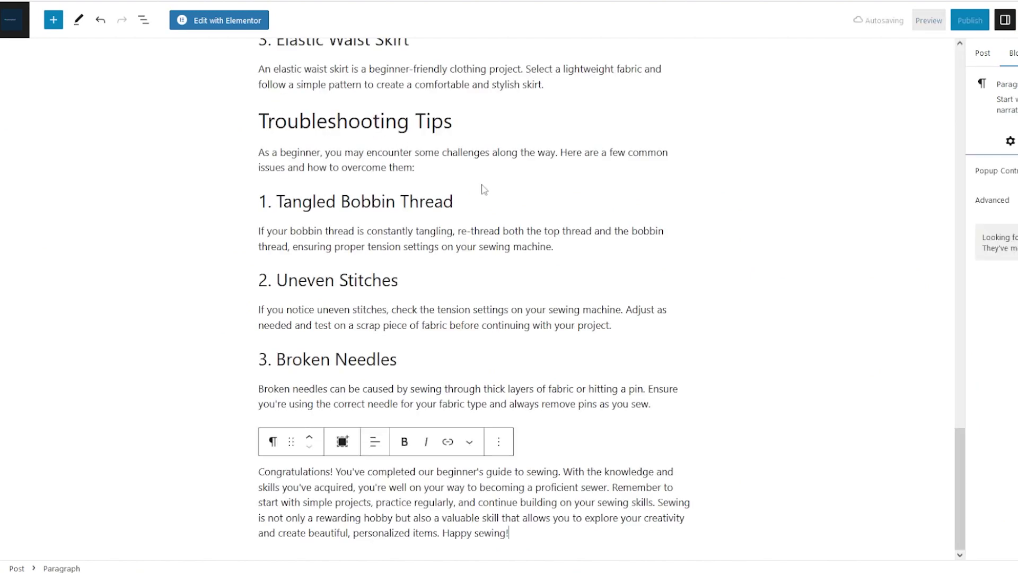
{"action": "scroll", "coordinate": [377, 321], "scroll_direction": "up", "scroll_amount": 10}
{"action": "scroll", "coordinate": [377, 321], "scroll_direction": "up", "scroll_amount": 5}
Step: Look over the Basic Sewing Techniques and Threading a Needle headings in the pasted article
{"action": "left_click", "coordinate": [348, 193]}
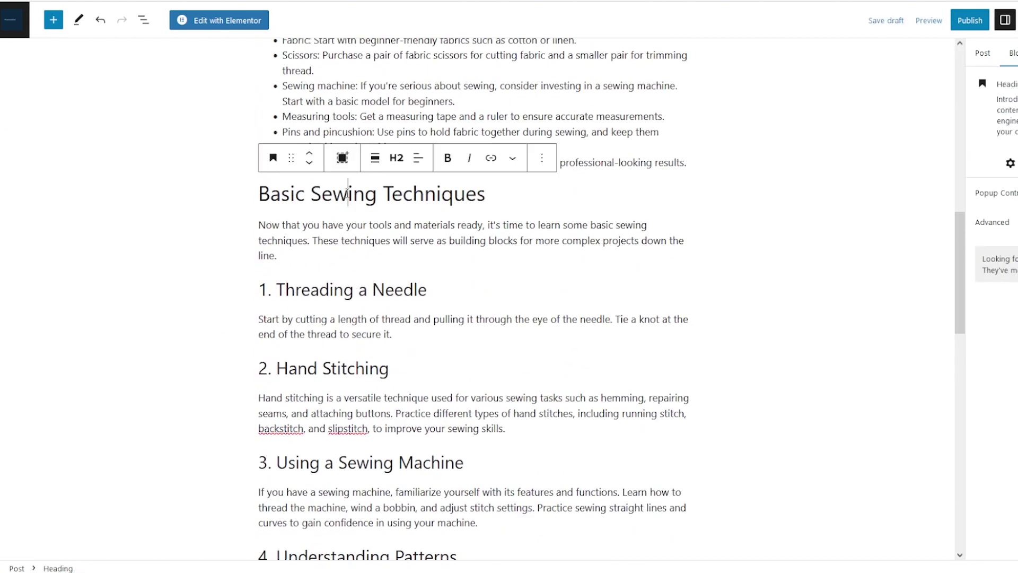
{"action": "scroll", "coordinate": [388, 193], "scroll_direction": "up", "scroll_amount": 1}
{"action": "scroll", "coordinate": [347, 397], "scroll_direction": "down", "scroll_amount": 1}
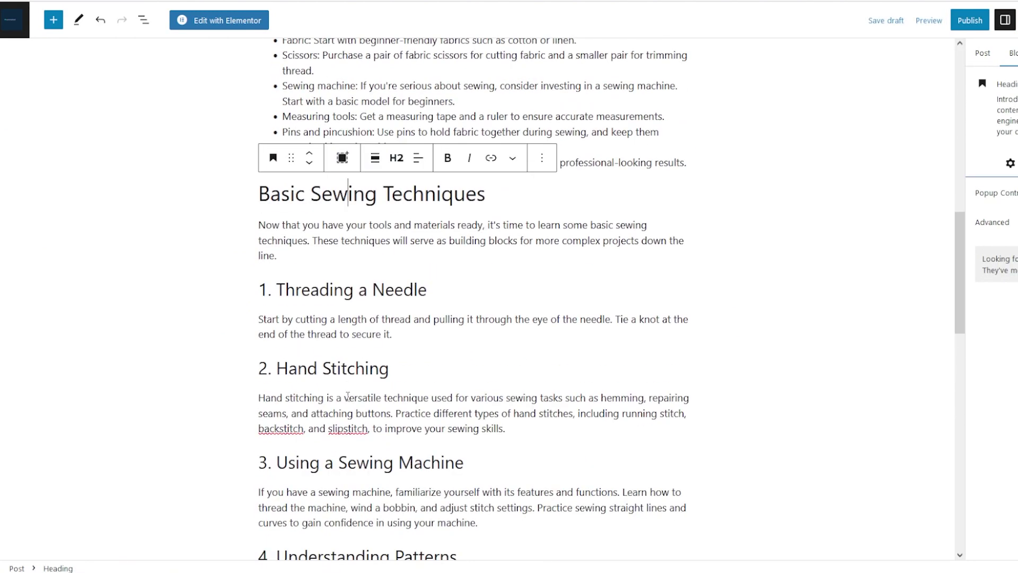
{"action": "left_click", "coordinate": [338, 286]}
{"action": "scroll", "coordinate": [385, 196], "scroll_direction": "up", "scroll_amount": 15}
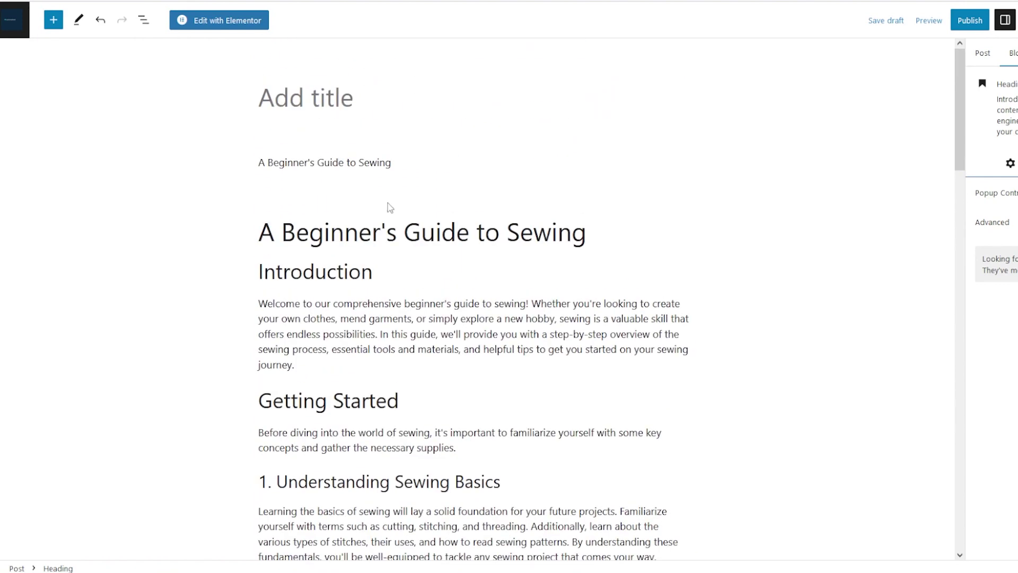
Step: Delete the duplicate title line and remove the main heading text from the post body
{"action": "triple_click", "coordinate": [329, 163]}
{"action": "key", "text": "BackSpace"}
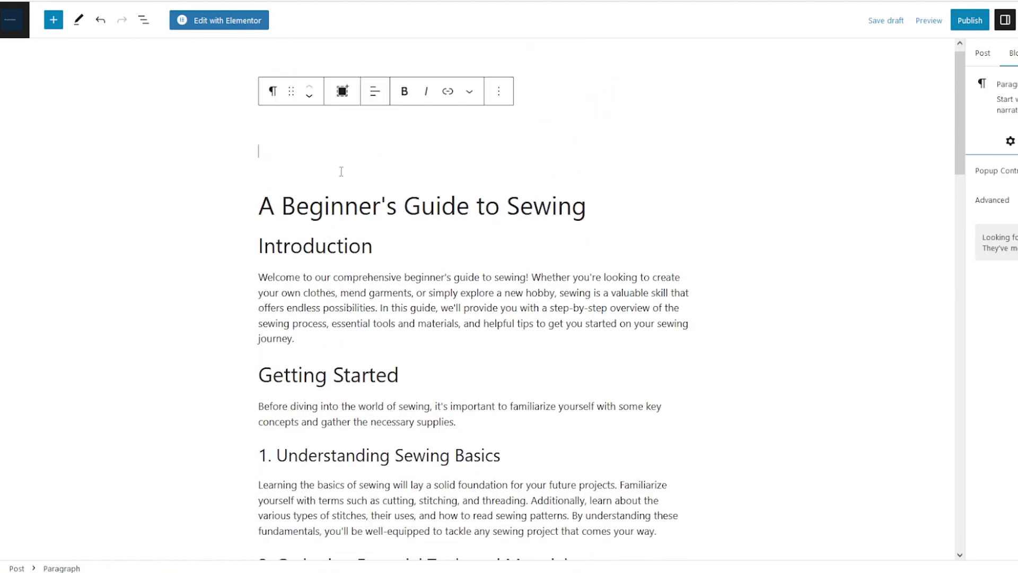
{"action": "key", "text": "Delete"}
{"action": "left_click_drag", "start_coordinate": [395, 162], "coordinate": [302, 148]}
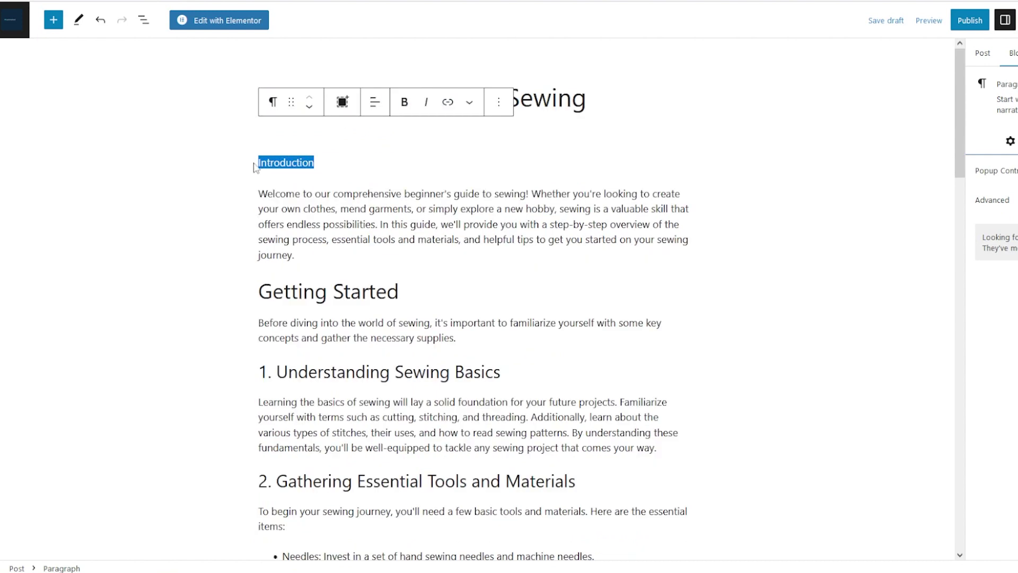
{"action": "key", "text": "BackSpace"}
{"action": "key", "text": "Delete"}
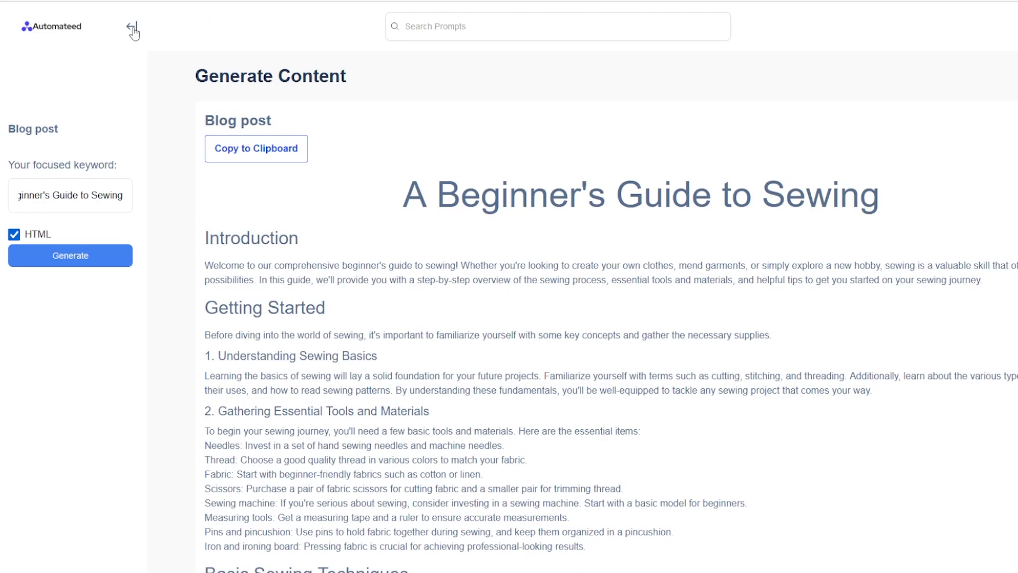
Step: Copy the WordPress post title 'A Beginner's Guide to Sewing'
{"action": "left_click", "coordinate": [132, 27]}
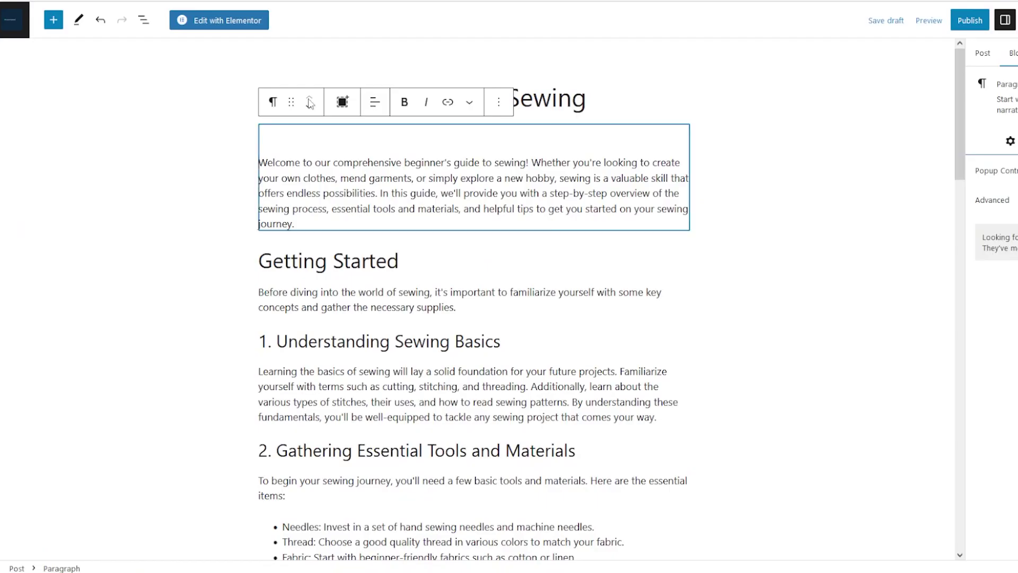
{"action": "left_click", "coordinate": [552, 97]}
{"action": "key", "text": "ctrl+a"}
{"action": "key", "text": "ctrl+c"}
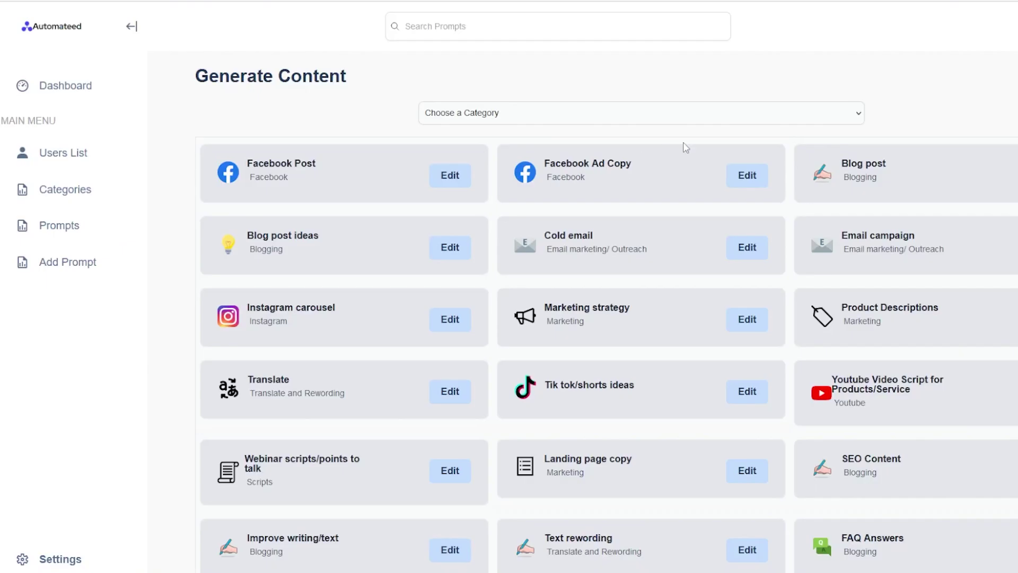
{"action": "scroll", "coordinate": [793, 159], "scroll_direction": "down", "scroll_amount": 2}
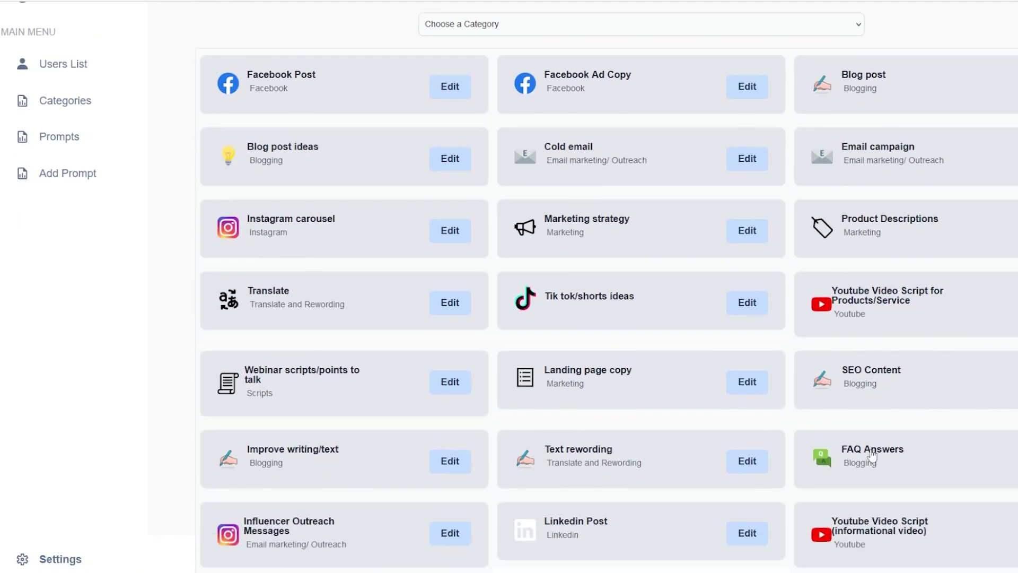
Step: Paste the title as the FAQ Answers topic and generate the FAQs
{"action": "left_click", "coordinate": [869, 454]}
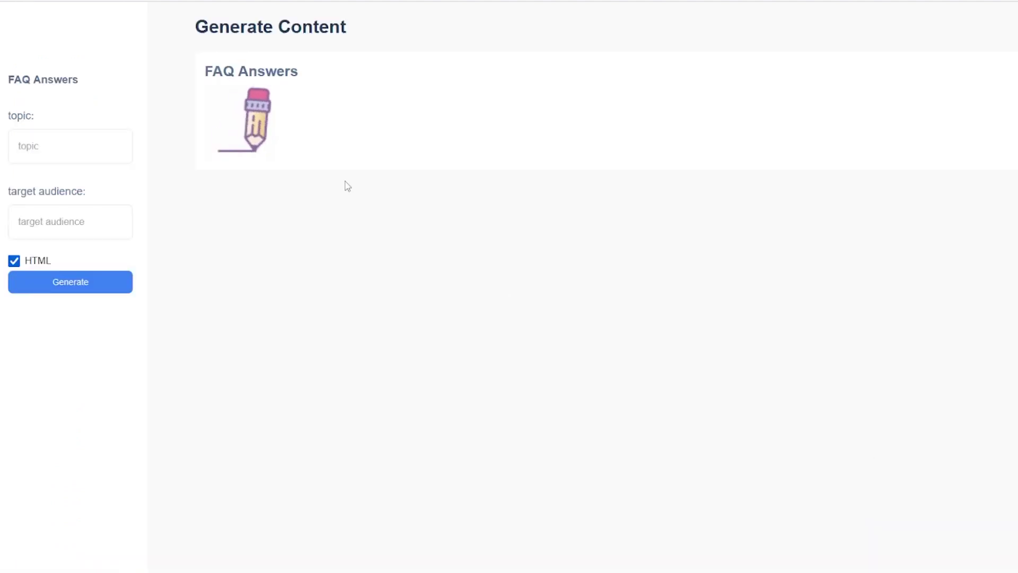
{"action": "left_click", "coordinate": [100, 145]}
{"action": "key", "text": "ctrl+v"}
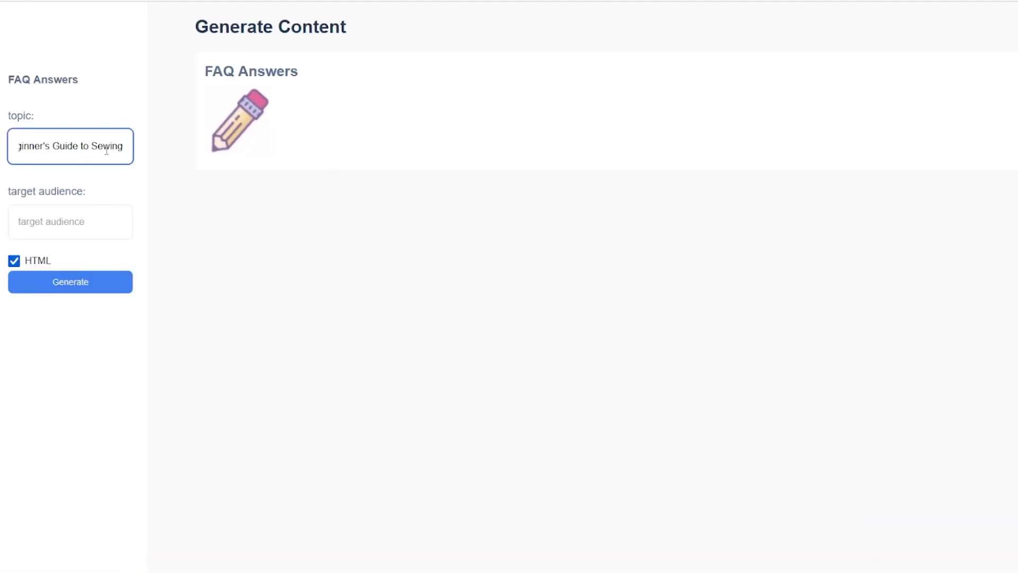
{"action": "key", "text": "ctrl+a"}
{"action": "left_click", "coordinate": [76, 221]}
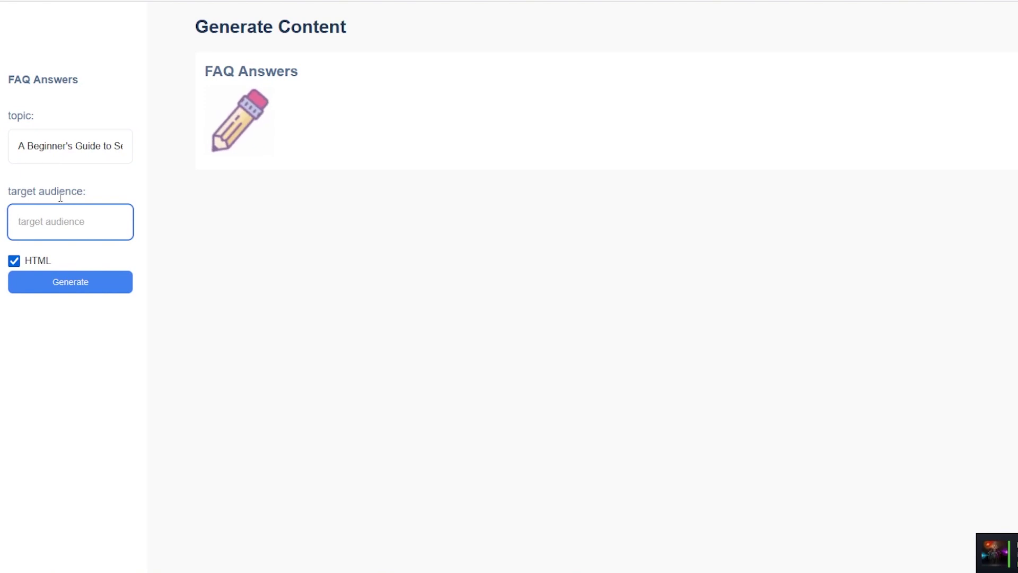
{"action": "left_click", "coordinate": [61, 283]}
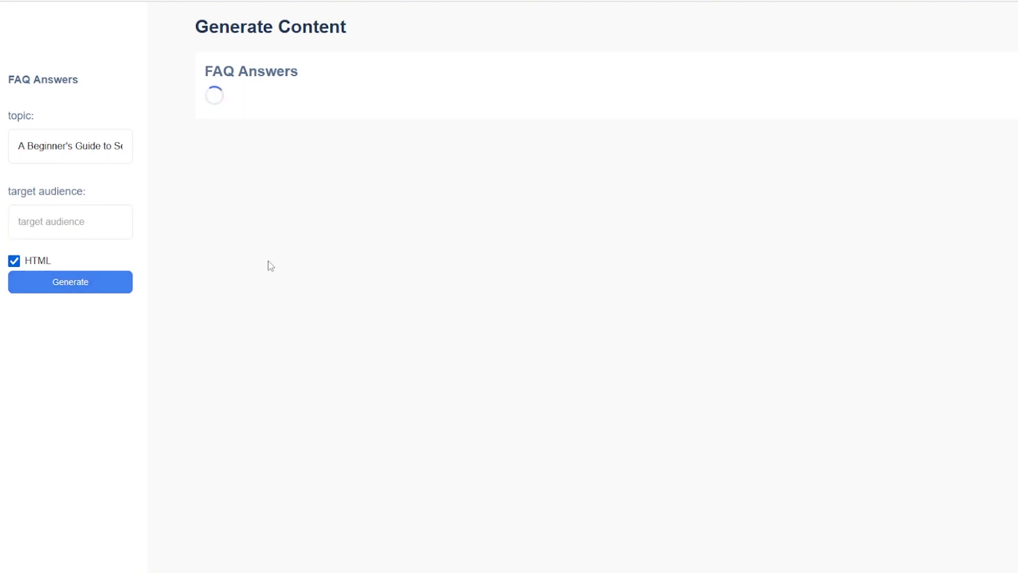
Step: Scroll through the five generated sewing FAQs and their answers
{"action": "scroll", "coordinate": [223, 69], "scroll_direction": "down", "scroll_amount": 3}
{"action": "left_click_drag", "start_coordinate": [206, 64], "coordinate": [206, 417]}
{"action": "scroll", "coordinate": [424, 242], "scroll_direction": "down", "scroll_amount": 4}
{"action": "left_click", "coordinate": [207, 380]}
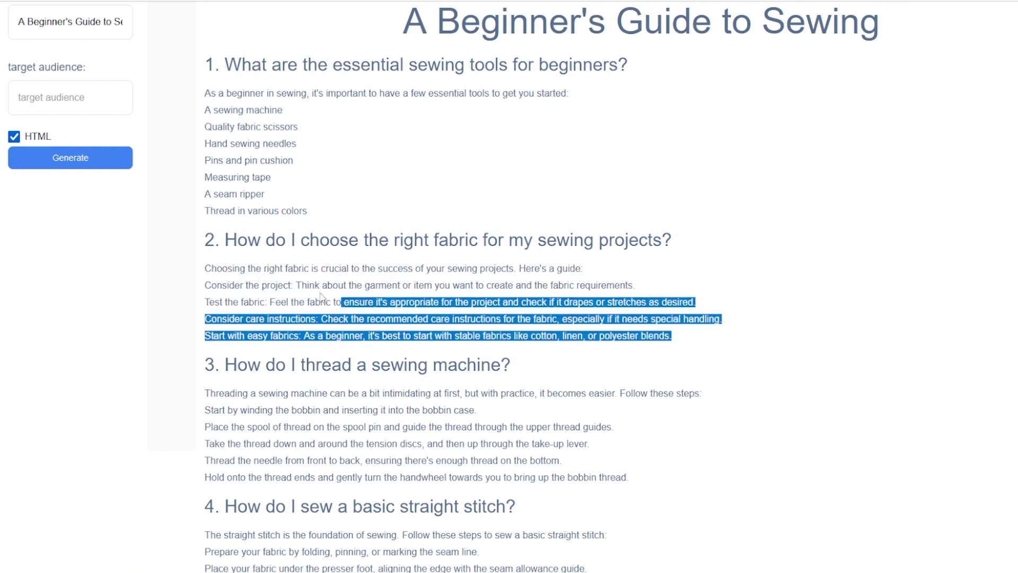
{"action": "left_click", "coordinate": [321, 286]}
{"action": "scroll", "coordinate": [475, 239], "scroll_direction": "up", "scroll_amount": 3}
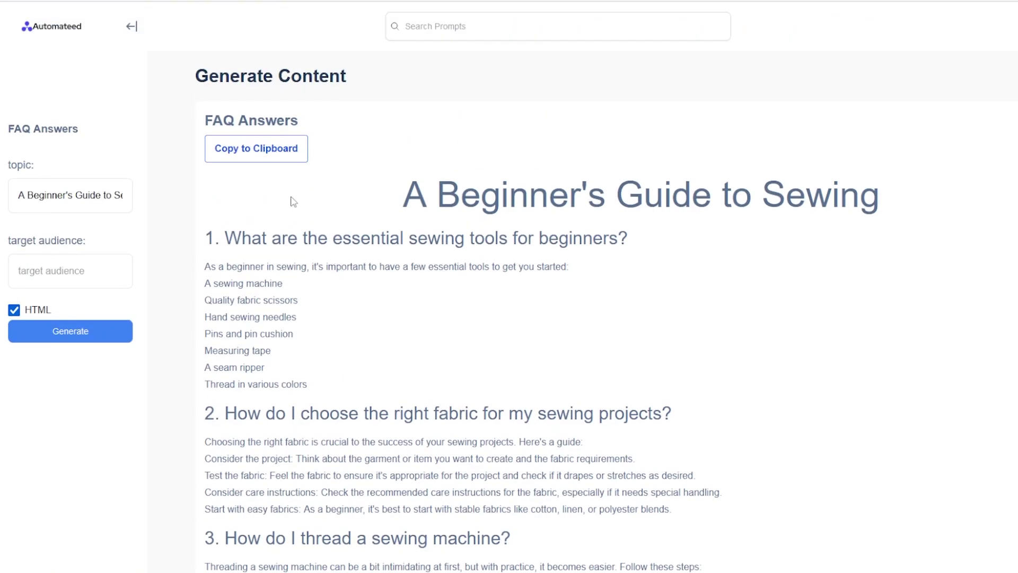
Step: Paste the copied FAQ answers into a new block after the Broken needles paragraph
{"action": "left_click", "coordinate": [261, 157]}
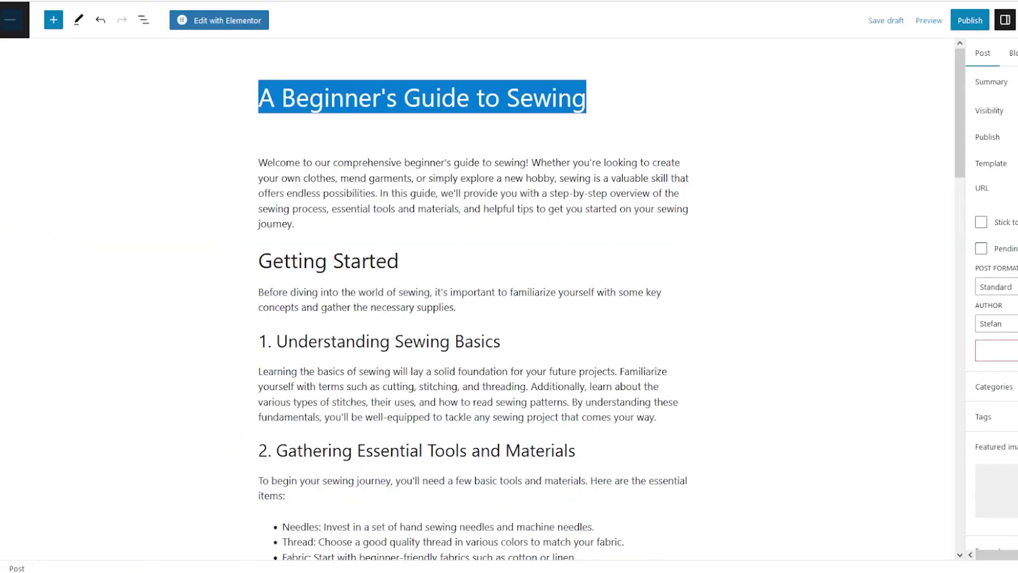
{"action": "scroll", "coordinate": [553, 356], "scroll_direction": "down", "scroll_amount": 20}
{"action": "left_click", "coordinate": [657, 371]}
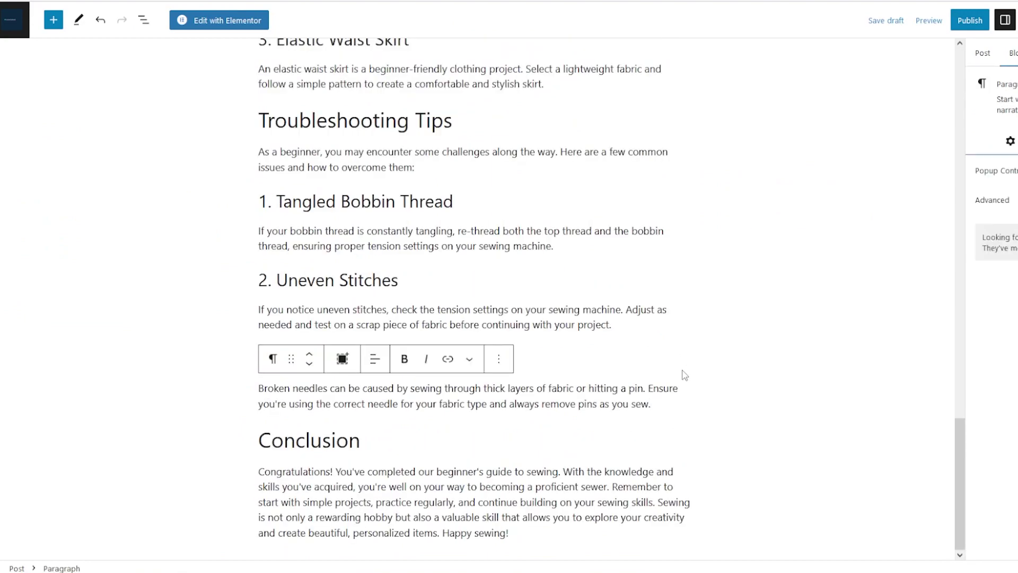
{"action": "key", "text": "Return"}
{"action": "key", "text": "ctrl+v"}
Step: Scroll back through the post and place the caret in the 'A Beginner's Guide to Sewing' heading
{"action": "scroll", "coordinate": [686, 376], "scroll_direction": "down", "scroll_amount": 3}
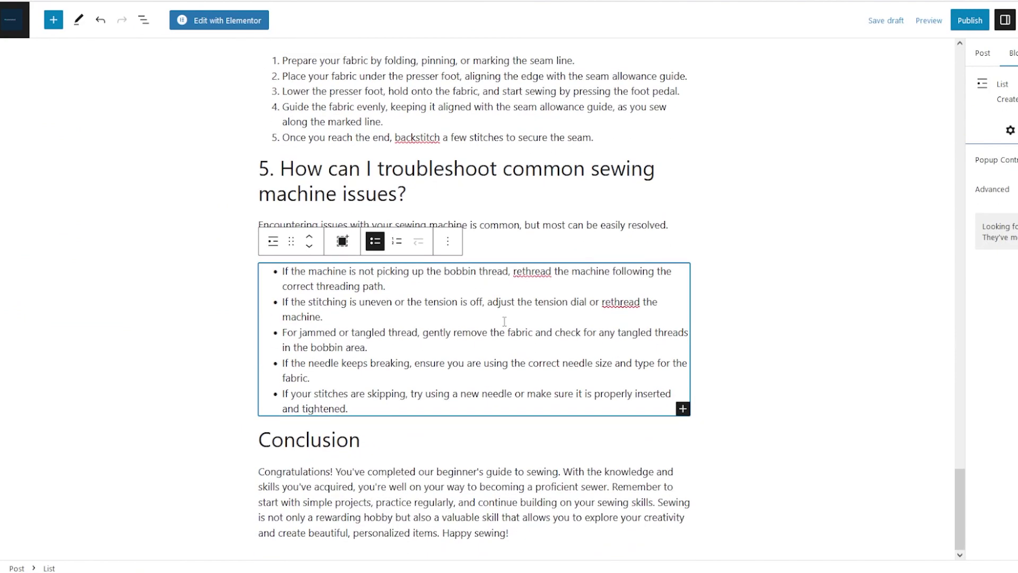
{"action": "scroll", "coordinate": [495, 371], "scroll_direction": "up", "scroll_amount": 20}
{"action": "scroll", "coordinate": [496, 371], "scroll_direction": "up", "scroll_amount": 5}
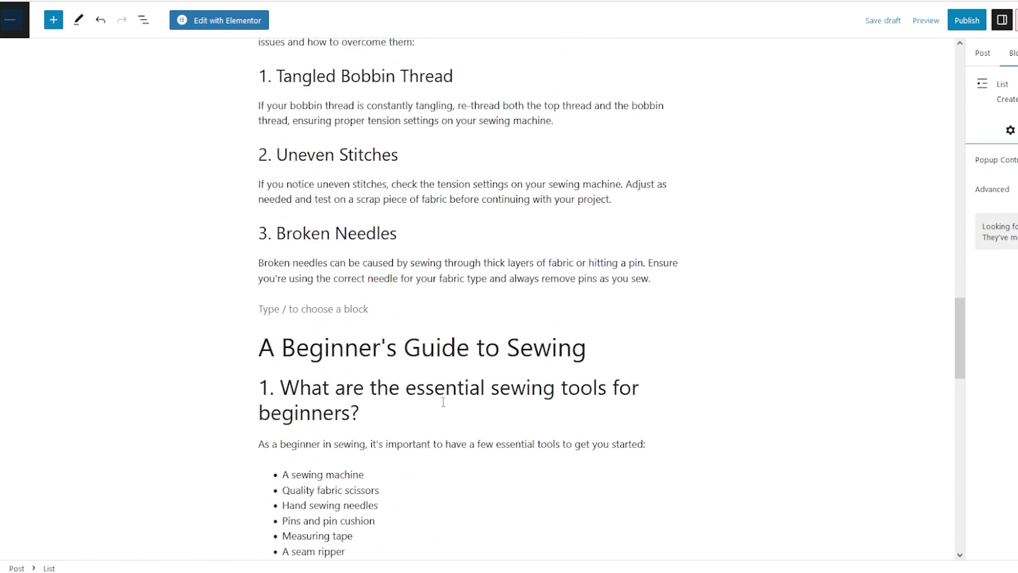
{"action": "left_click", "coordinate": [309, 349]}
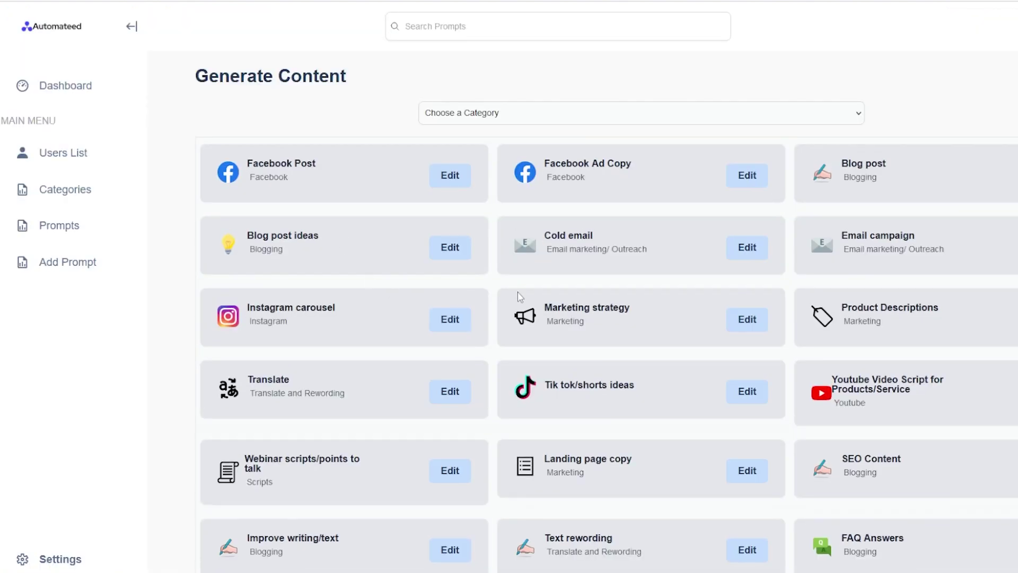
Step: Scroll through the Generate Content prompt cards to locate Facebook Ad Copy
{"action": "scroll", "coordinate": [718, 278], "scroll_direction": "down", "scroll_amount": 2}
{"action": "scroll", "coordinate": [723, 279], "scroll_direction": "up", "scroll_amount": 2}
{"action": "scroll", "coordinate": [614, 262], "scroll_direction": "down", "scroll_amount": 2}
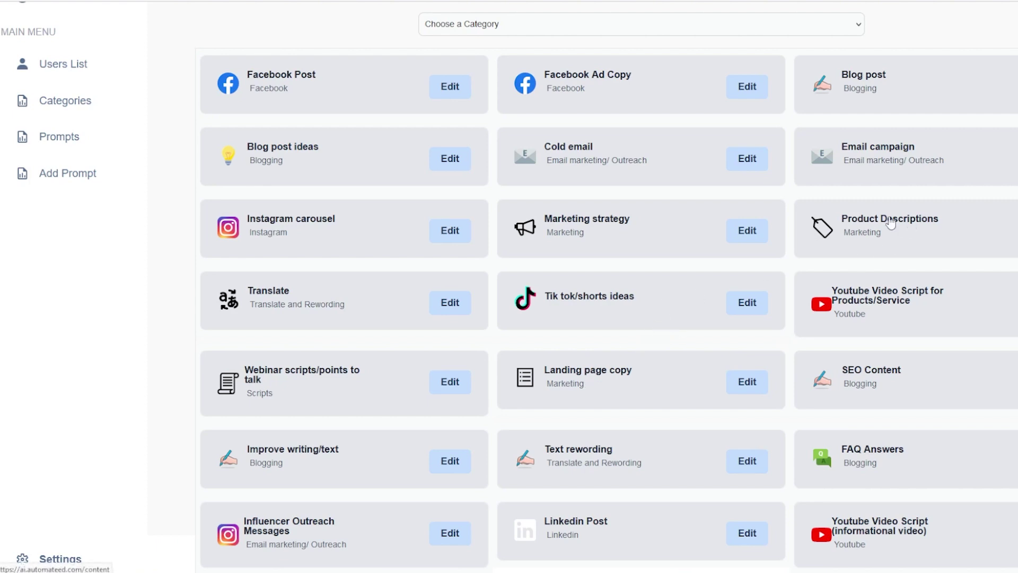
{"action": "scroll", "coordinate": [719, 268], "scroll_direction": "up", "scroll_amount": 2}
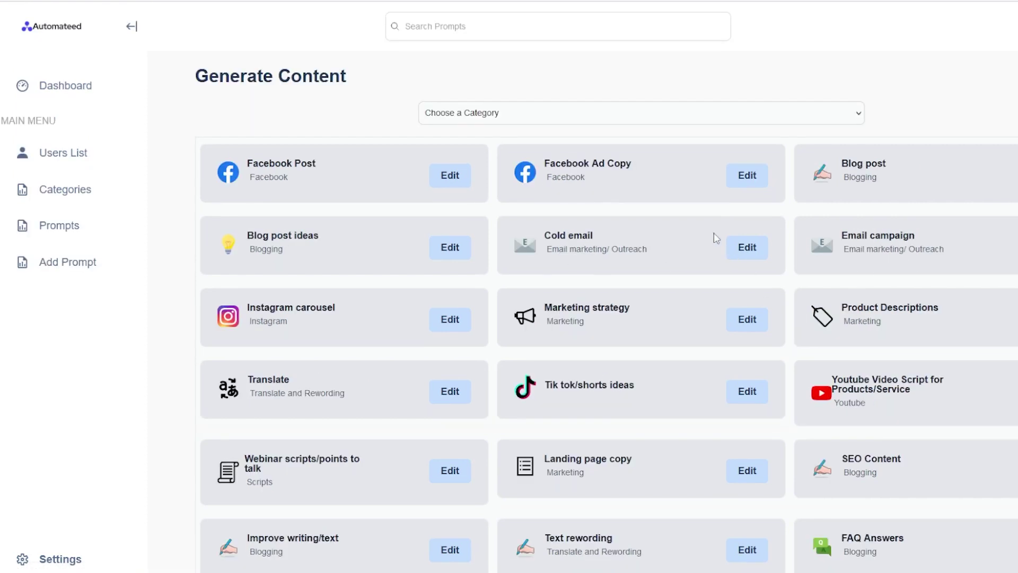
Step: Generate Facebook ad copy with product 'sewing course', audience 'females' and industry 'sewing'
{"action": "left_click", "coordinate": [579, 180]}
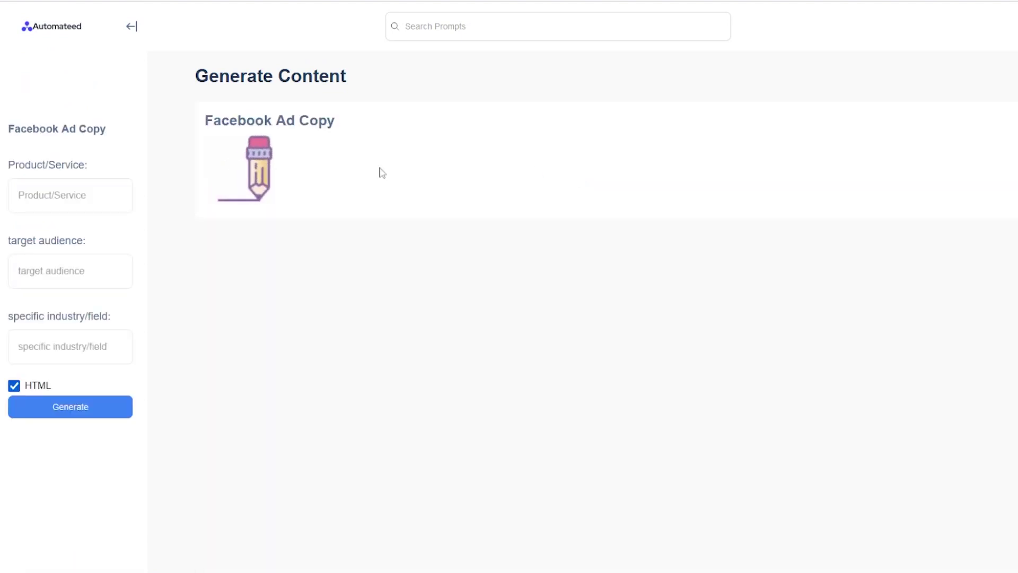
{"action": "left_click", "coordinate": [61, 192]}
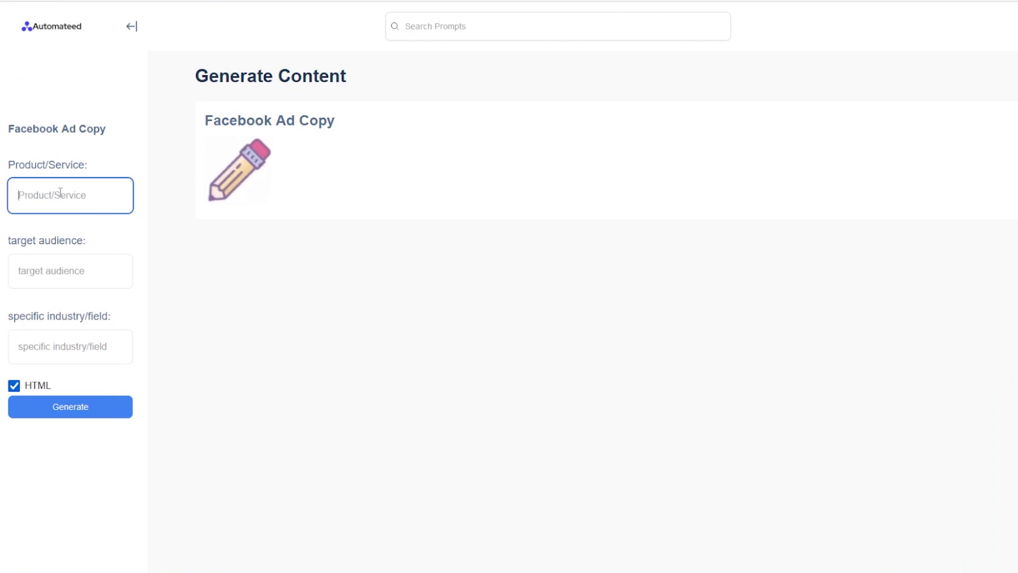
{"action": "type", "text": "sewi"}
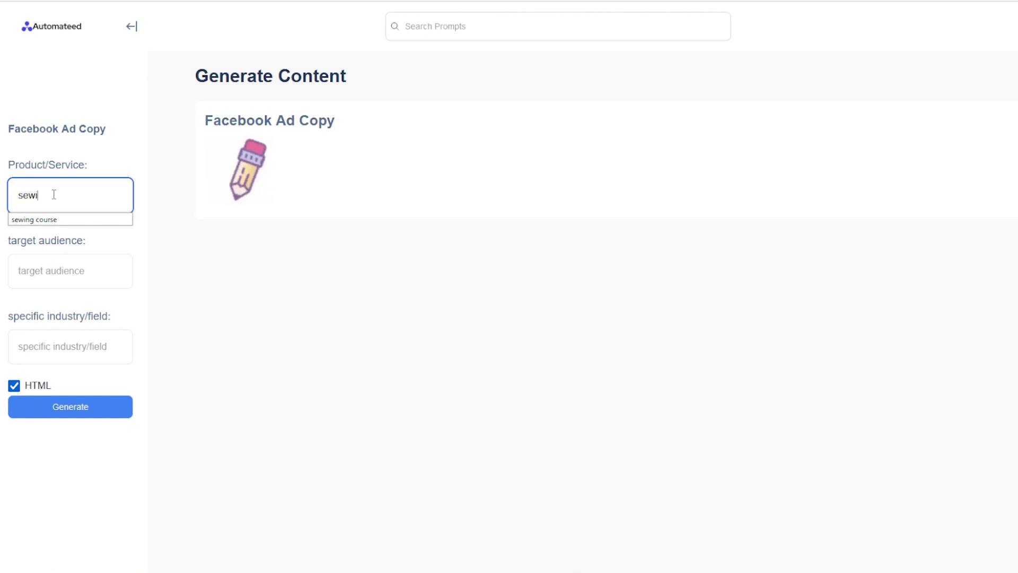
{"action": "left_click", "coordinate": [34, 220]}
{"action": "left_click", "coordinate": [35, 268]}
{"action": "type", "text": "fe"}
{"action": "left_click", "coordinate": [32, 294]}
{"action": "left_click", "coordinate": [59, 354]}
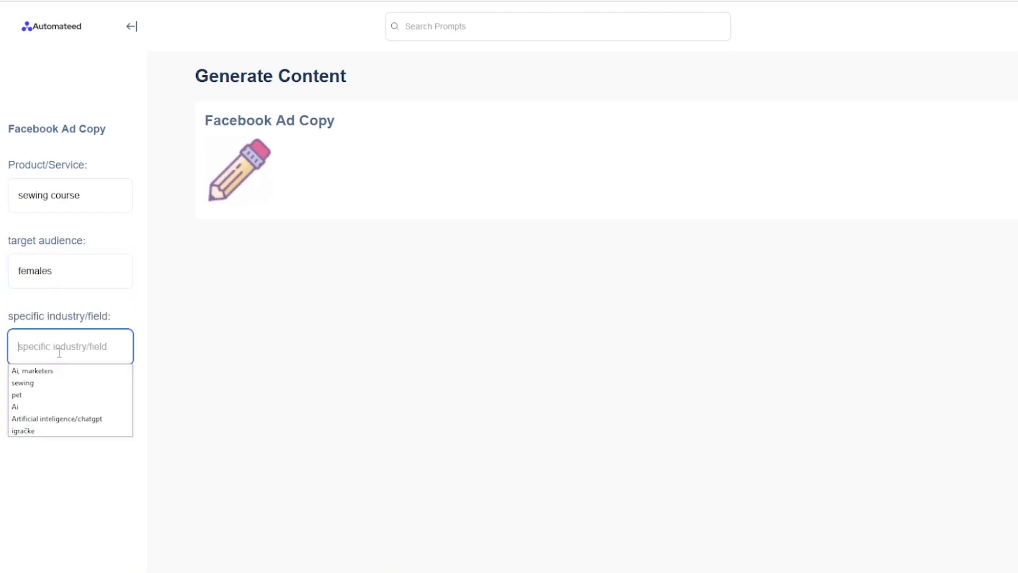
{"action": "left_click", "coordinate": [50, 385]}
{"action": "left_click", "coordinate": [74, 404]}
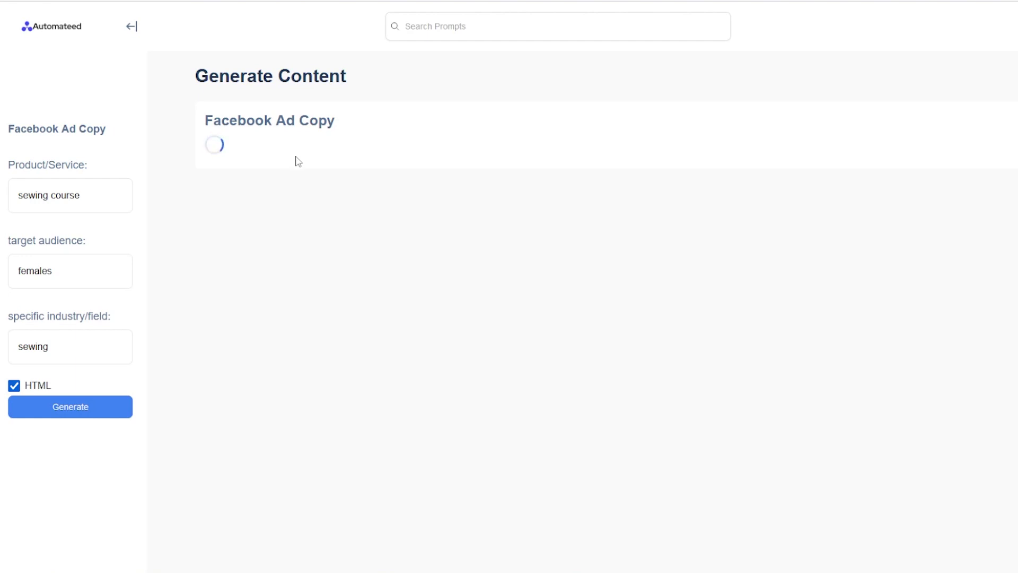
{"action": "scroll", "coordinate": [403, 281], "scroll_direction": "down", "scroll_amount": 1}
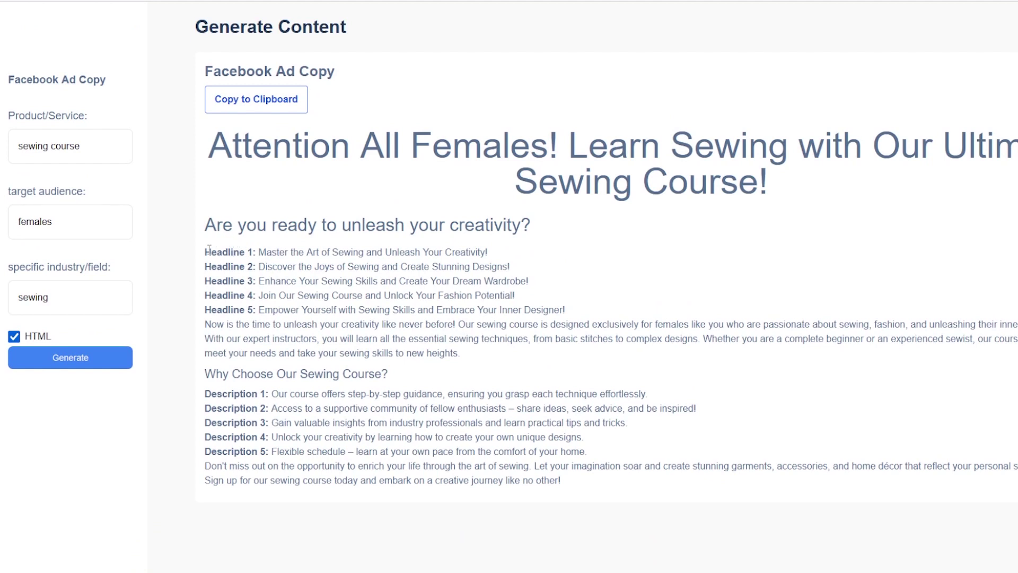
{"action": "left_click_drag", "start_coordinate": [207, 247], "coordinate": [614, 313]}
{"action": "left_click", "coordinate": [555, 310]}
{"action": "double_click", "coordinate": [270, 253]}
{"action": "left_click_drag", "start_coordinate": [205, 253], "coordinate": [508, 253]}
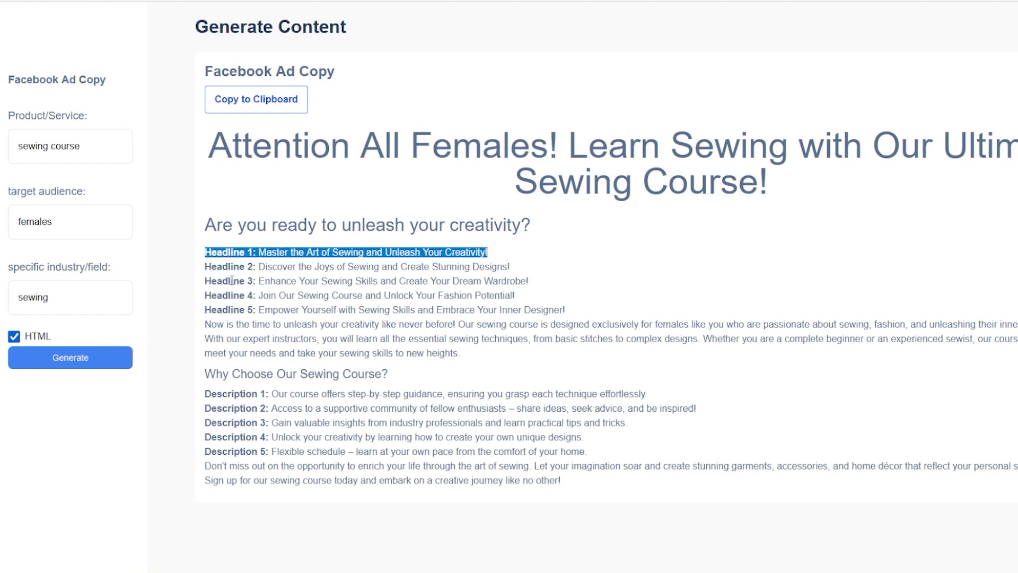
{"action": "left_click_drag", "start_coordinate": [204, 267], "coordinate": [522, 272]}
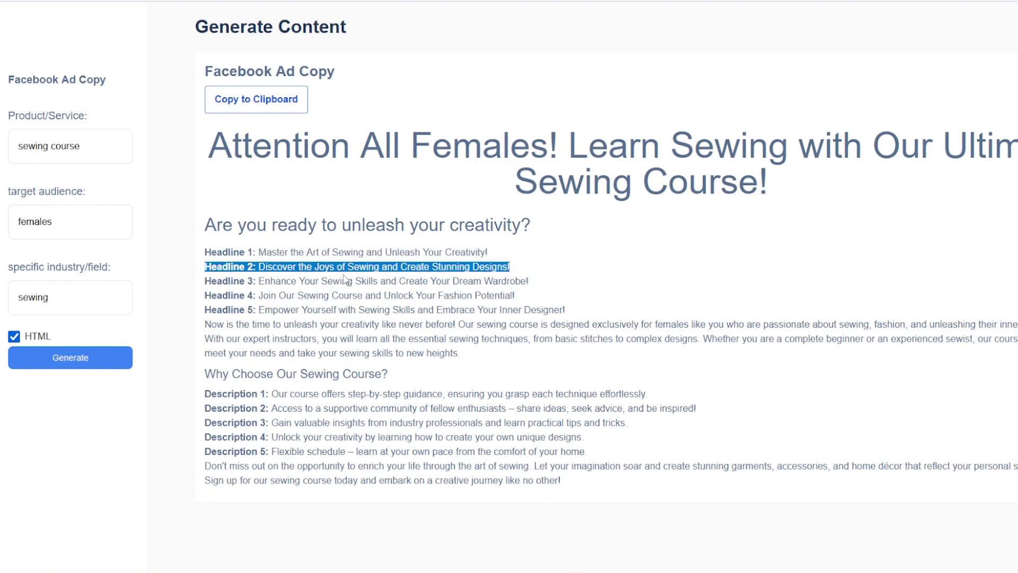
{"action": "left_click", "coordinate": [530, 284]}
{"action": "left_click_drag", "start_coordinate": [205, 295], "coordinate": [247, 295]}
{"action": "triple_click", "coordinate": [299, 281]}
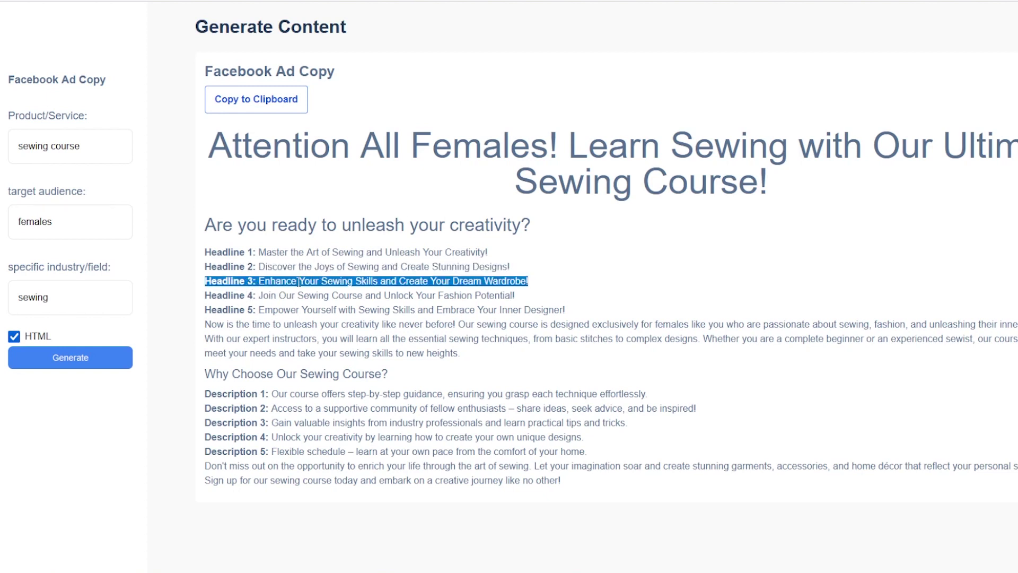
{"action": "triple_click", "coordinate": [295, 395]}
{"action": "scroll", "coordinate": [232, 249], "scroll_direction": "up", "scroll_amount": 1}
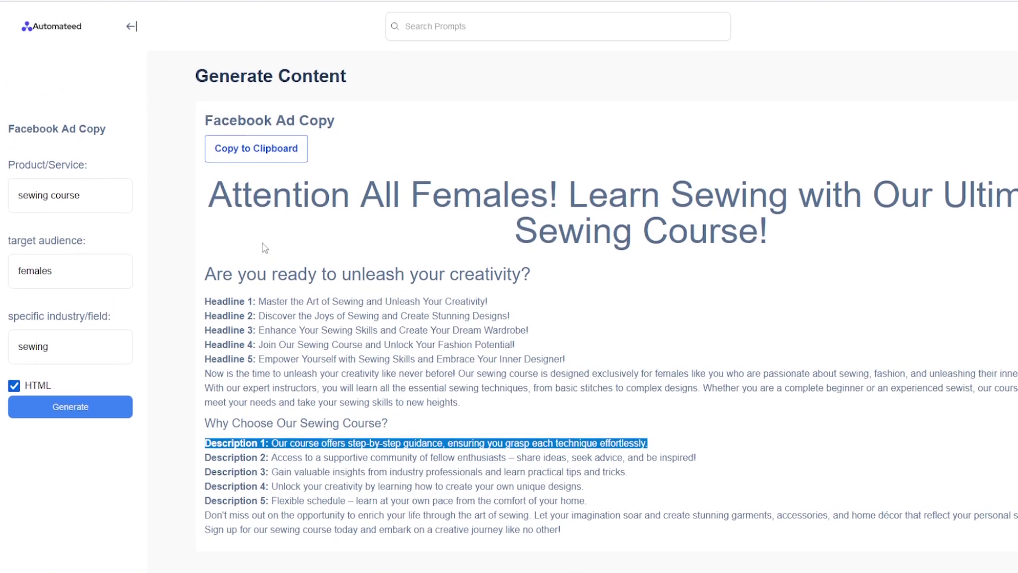
Step: Return to the prompt grid, scroll the cards and peek at the Tik tok/shorts ideas generator
{"action": "left_click", "coordinate": [129, 27]}
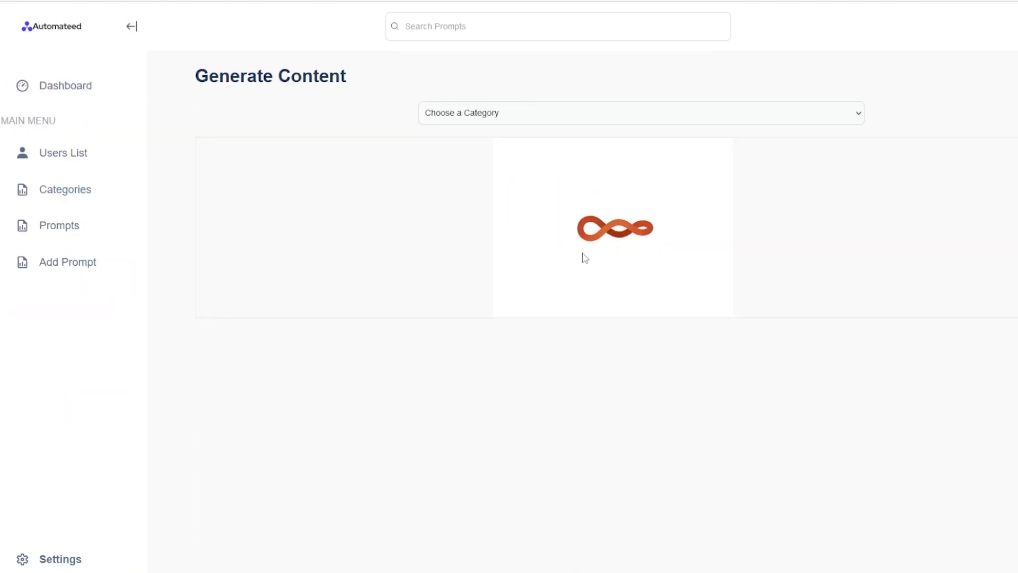
{"action": "scroll", "coordinate": [726, 208], "scroll_direction": "down", "scroll_amount": 1}
{"action": "scroll", "coordinate": [726, 208], "scroll_direction": "down", "scroll_amount": 1}
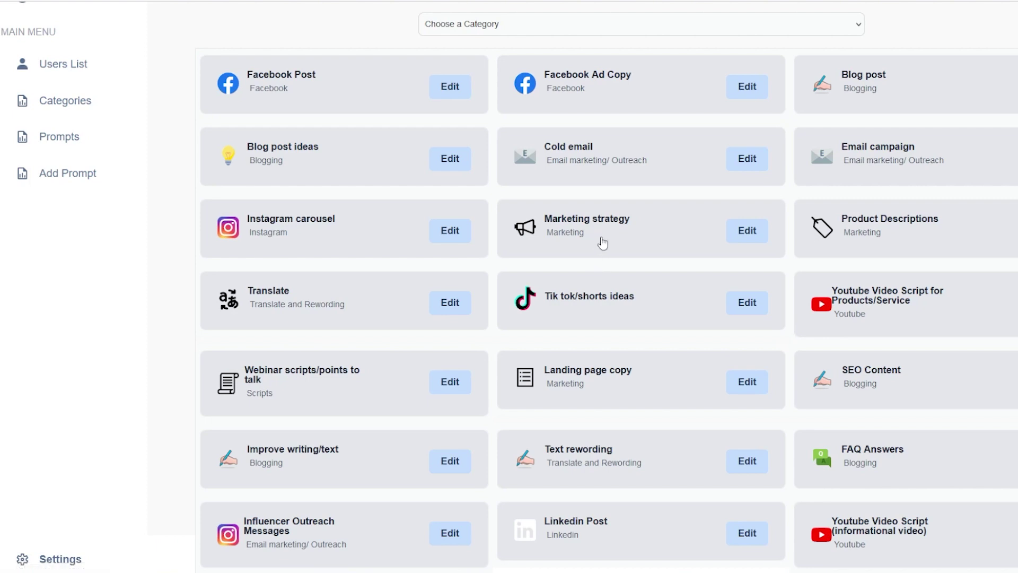
{"action": "left_click", "coordinate": [635, 305]}
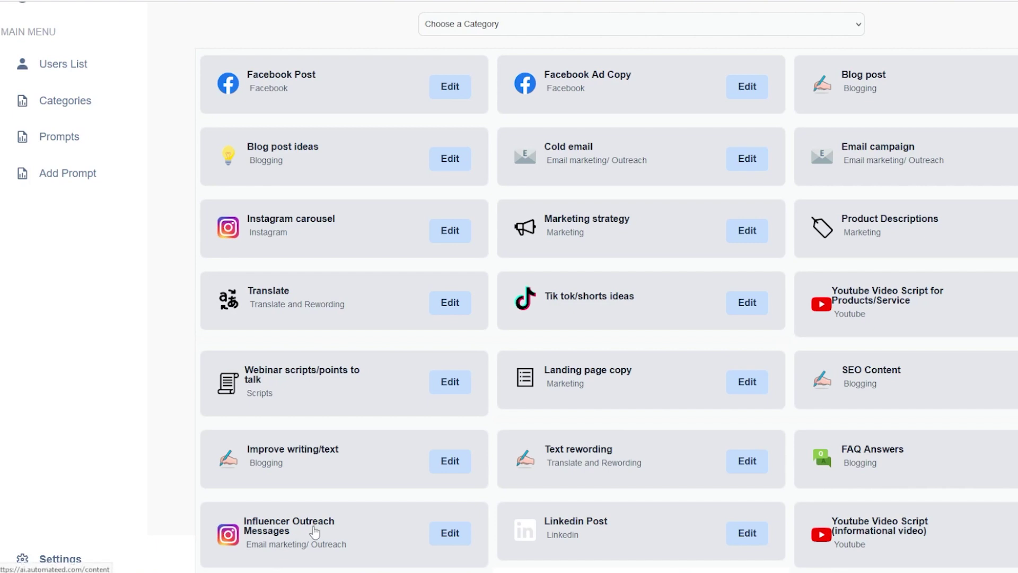
{"action": "scroll", "coordinate": [896, 255], "scroll_direction": "up", "scroll_amount": 3}
Step: Generate an email campaign for 'sewing course', audience 'females', feature 'Learn the basics of sewing'
{"action": "left_click", "coordinate": [895, 255]}
{"action": "left_click", "coordinate": [92, 196]}
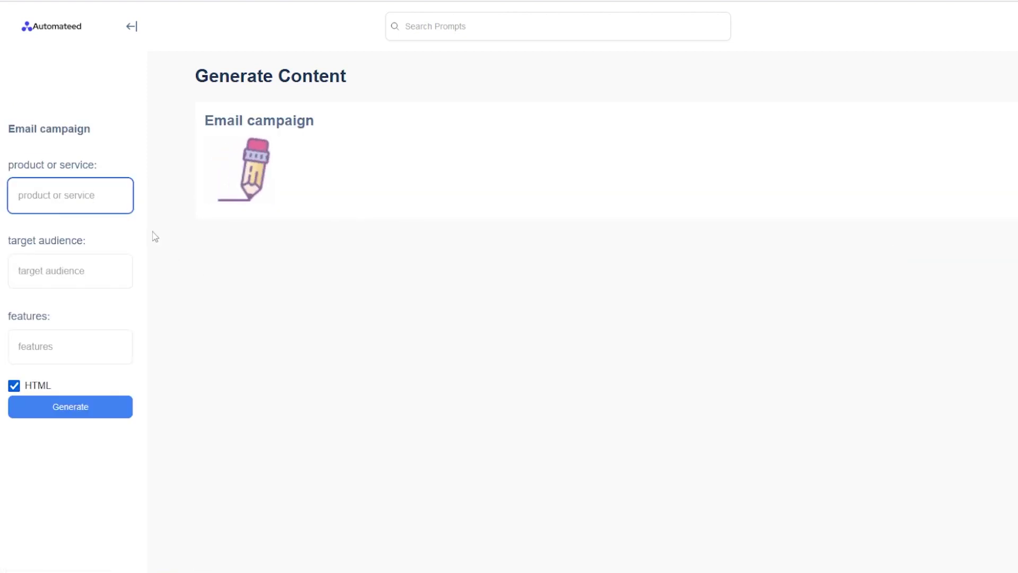
{"action": "type", "text": "se"}
{"action": "left_click", "coordinate": [105, 232]}
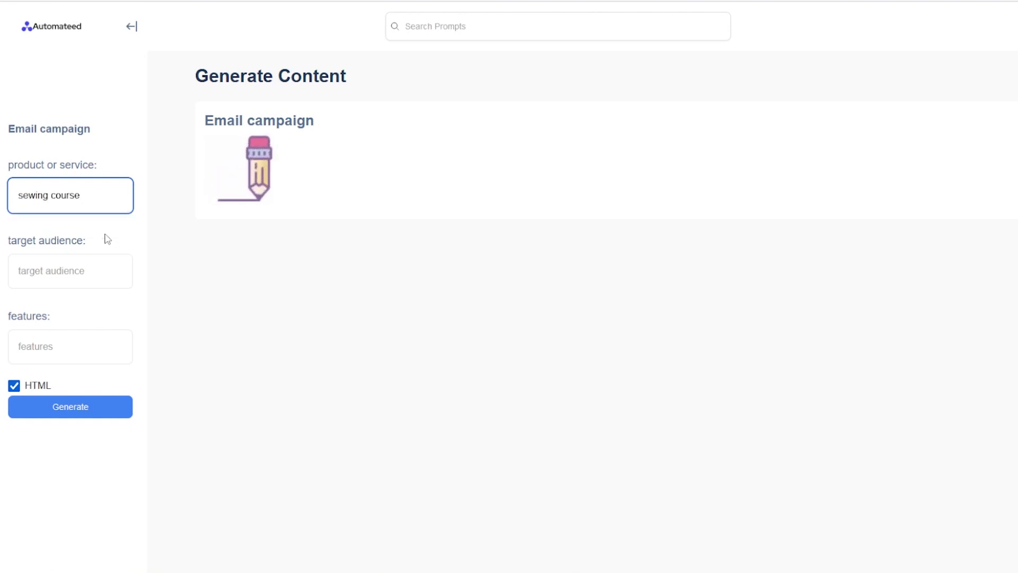
{"action": "left_click", "coordinate": [69, 266]}
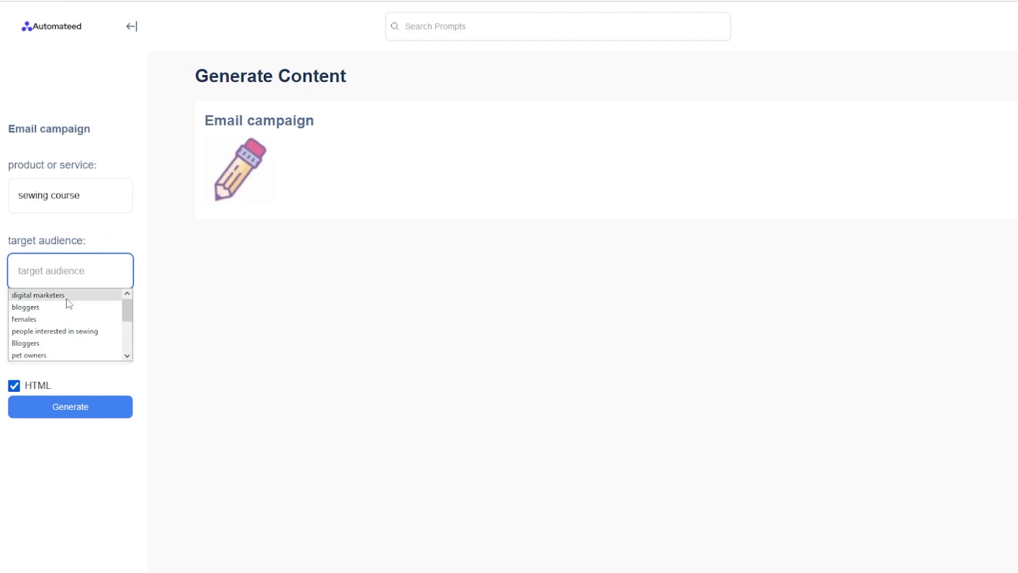
{"action": "left_click", "coordinate": [58, 319]}
{"action": "left_click", "coordinate": [69, 338]}
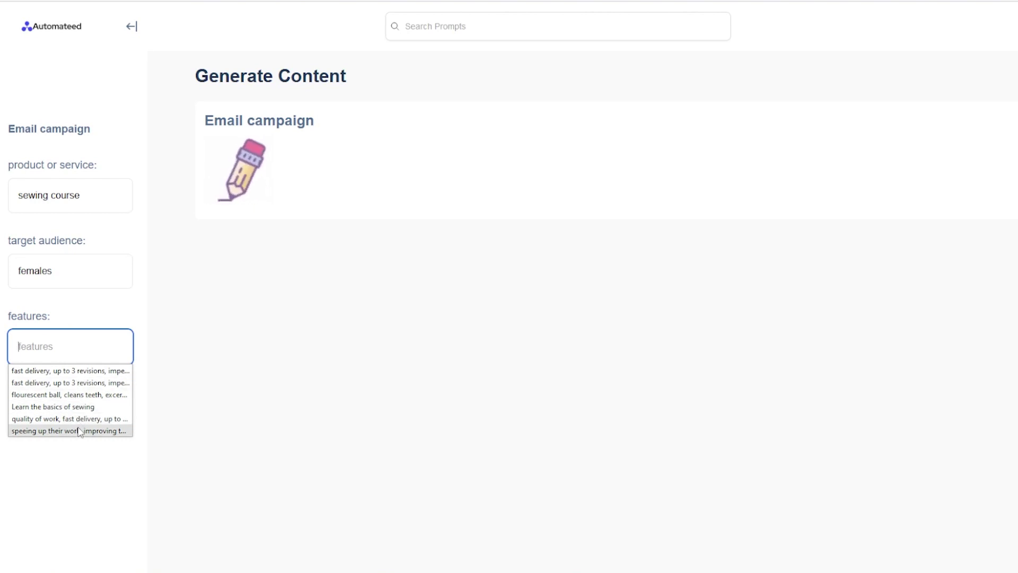
{"action": "left_click", "coordinate": [53, 406]}
{"action": "double_click", "coordinate": [77, 346]}
{"action": "left_click_drag", "start_coordinate": [19, 346], "coordinate": [147, 349]}
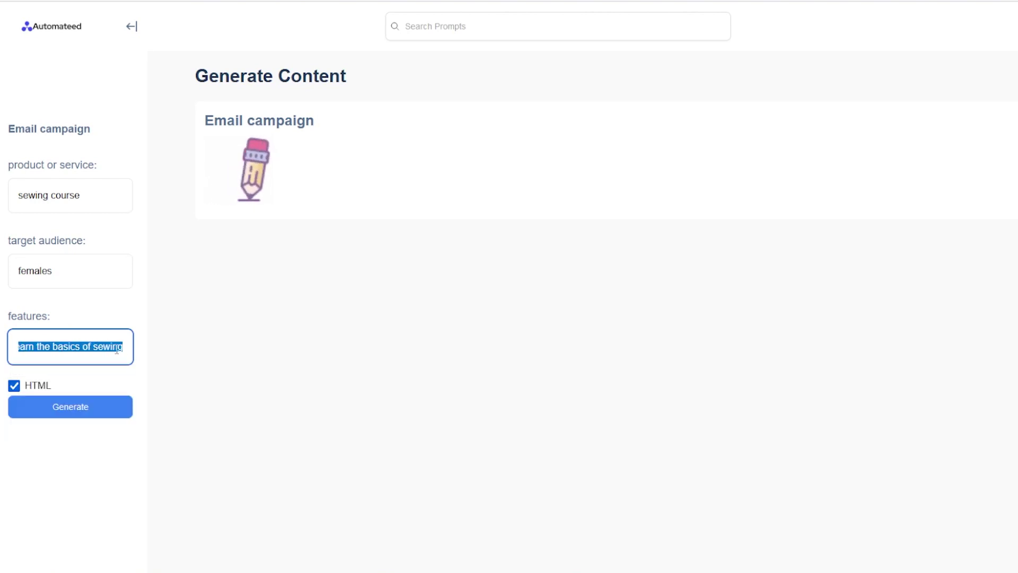
{"action": "left_click", "coordinate": [98, 351]}
{"action": "left_click", "coordinate": [75, 407]}
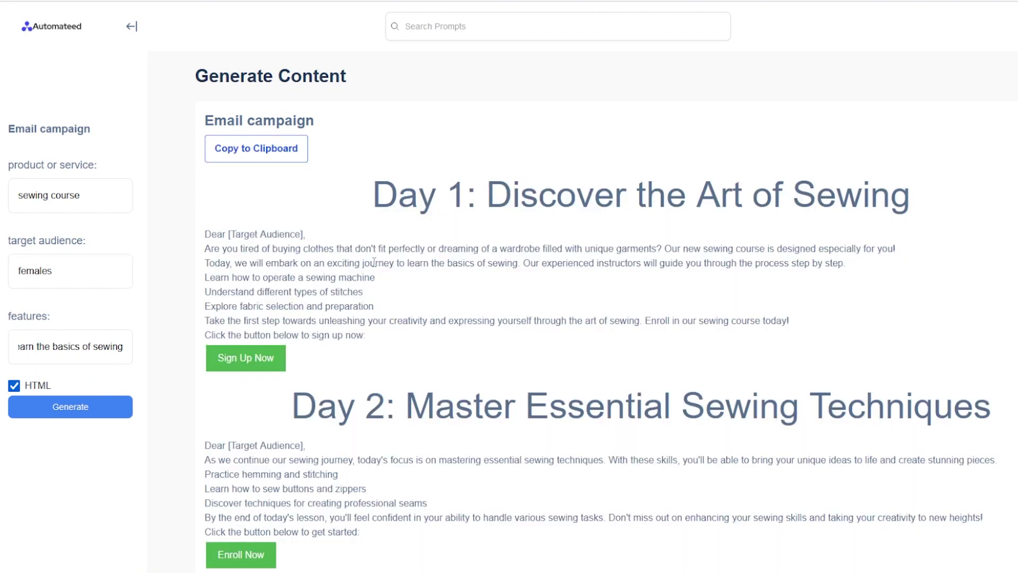
Step: Read through the generated Day 1 and Day 2 sewing course emails, highlighting each one's text
{"action": "scroll", "coordinate": [385, 239], "scroll_direction": "down", "scroll_amount": 4}
{"action": "scroll", "coordinate": [385, 240], "scroll_direction": "up", "scroll_amount": 4}
{"action": "left_click_drag", "start_coordinate": [356, 207], "coordinate": [515, 335]}
{"action": "left_click", "coordinate": [515, 335]}
{"action": "left_click_drag", "start_coordinate": [383, 338], "coordinate": [364, 219]}
{"action": "left_click", "coordinate": [364, 220]}
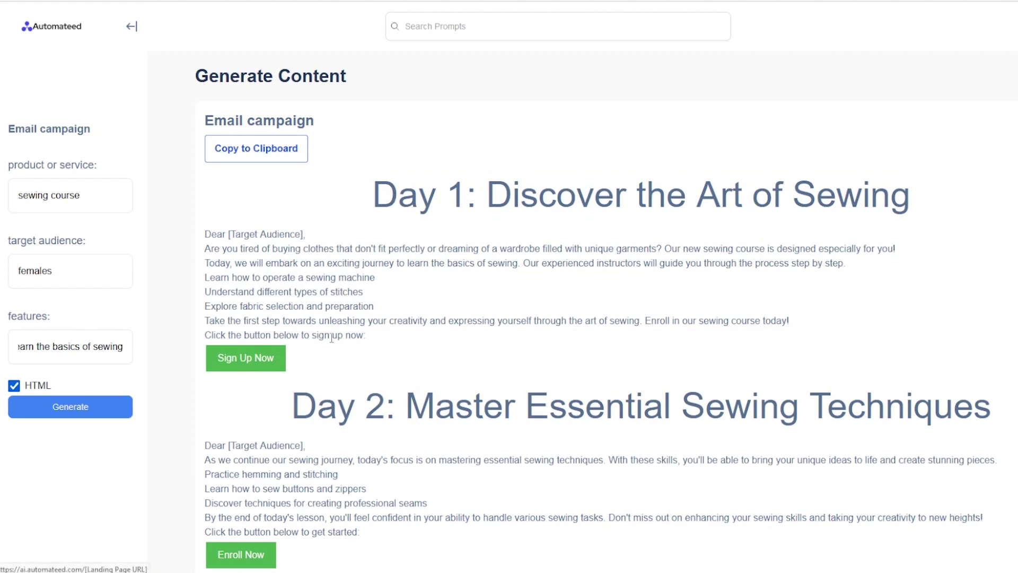
{"action": "scroll", "coordinate": [280, 306], "scroll_direction": "down", "scroll_amount": 4}
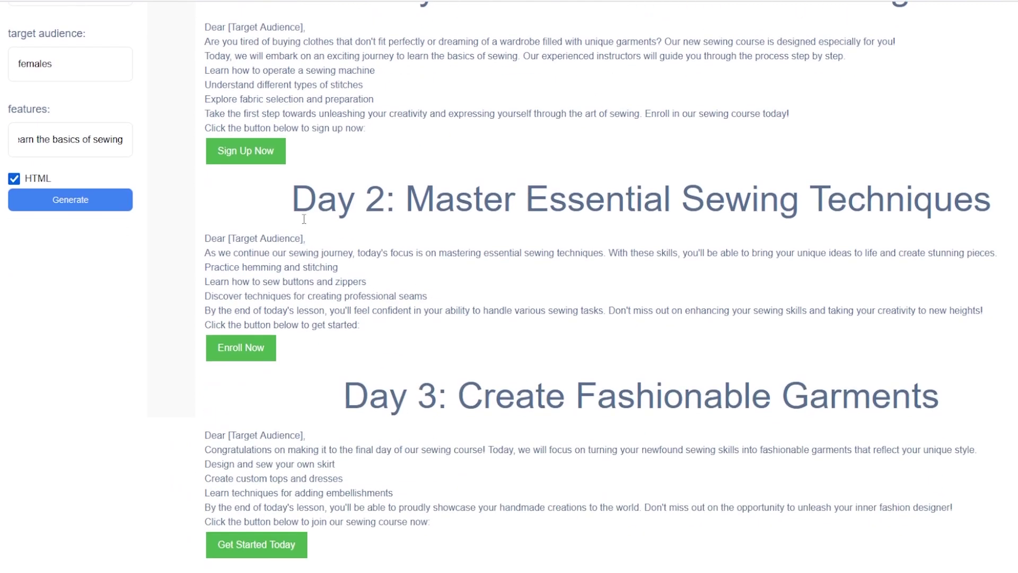
{"action": "left_click_drag", "start_coordinate": [303, 214], "coordinate": [409, 326]}
{"action": "left_click", "coordinate": [400, 333]}
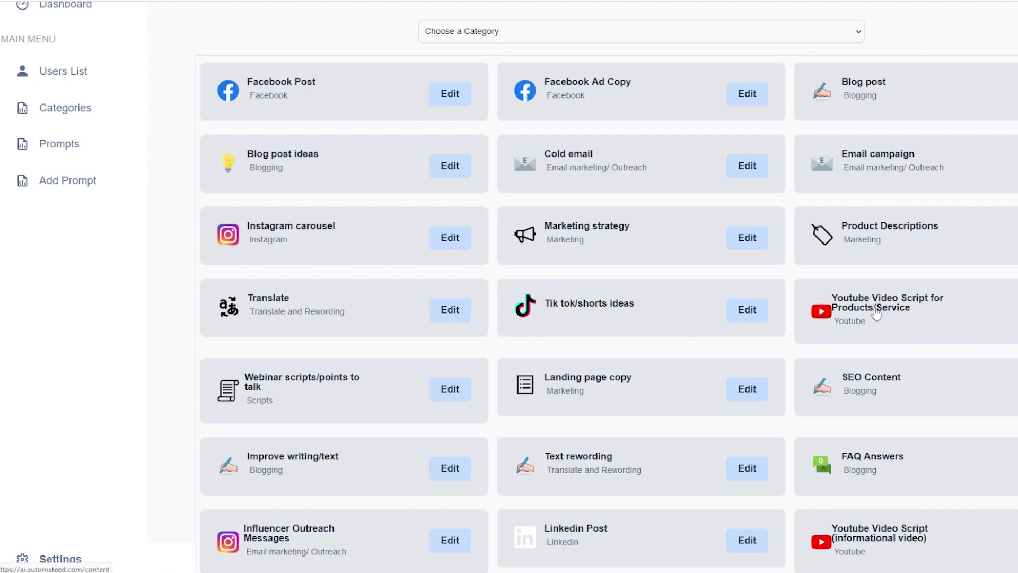
Step: Find the Improve writing/text card in the prompt grid and open its generator form
{"action": "scroll", "coordinate": [684, 406], "scroll_direction": "down", "scroll_amount": 1}
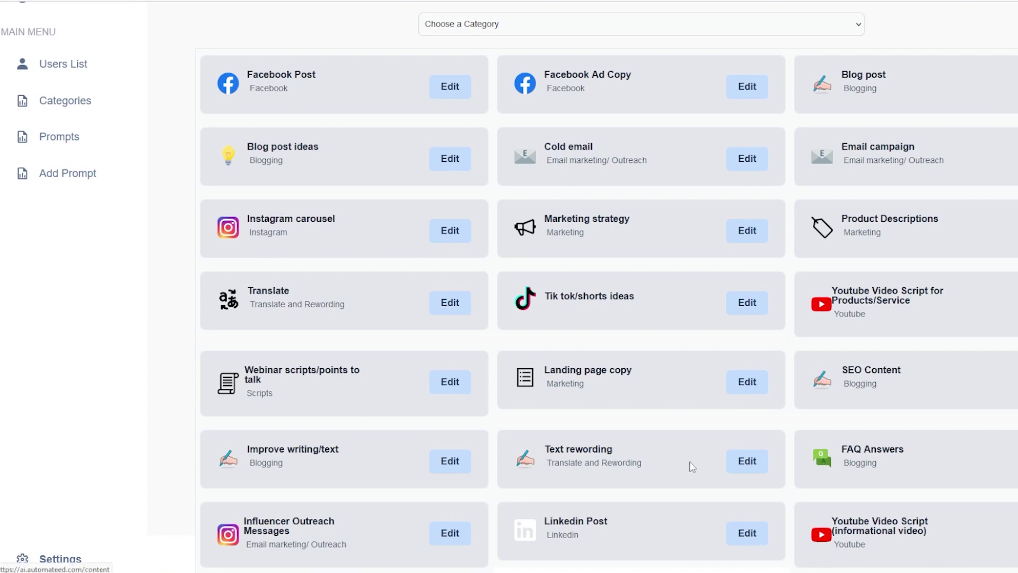
{"action": "left_click", "coordinate": [321, 448]}
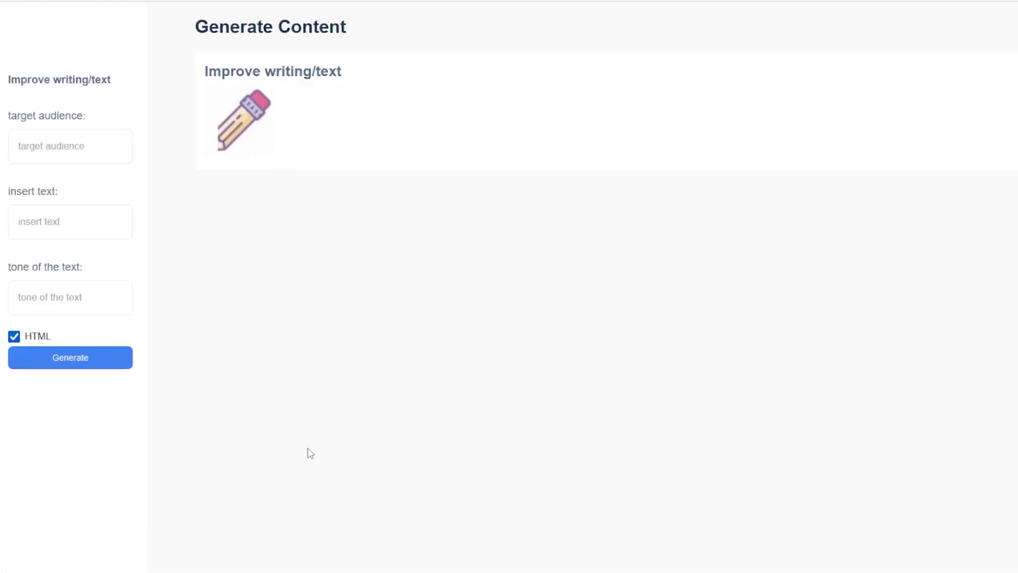
{"action": "left_click", "coordinate": [66, 296]}
{"action": "scroll", "coordinate": [169, 68], "scroll_direction": "up", "scroll_amount": 1}
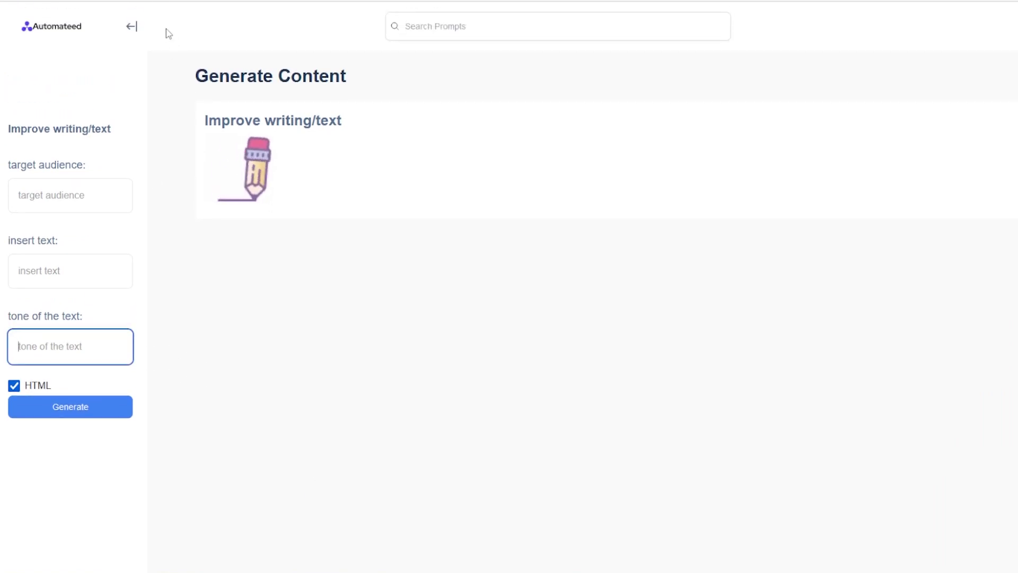